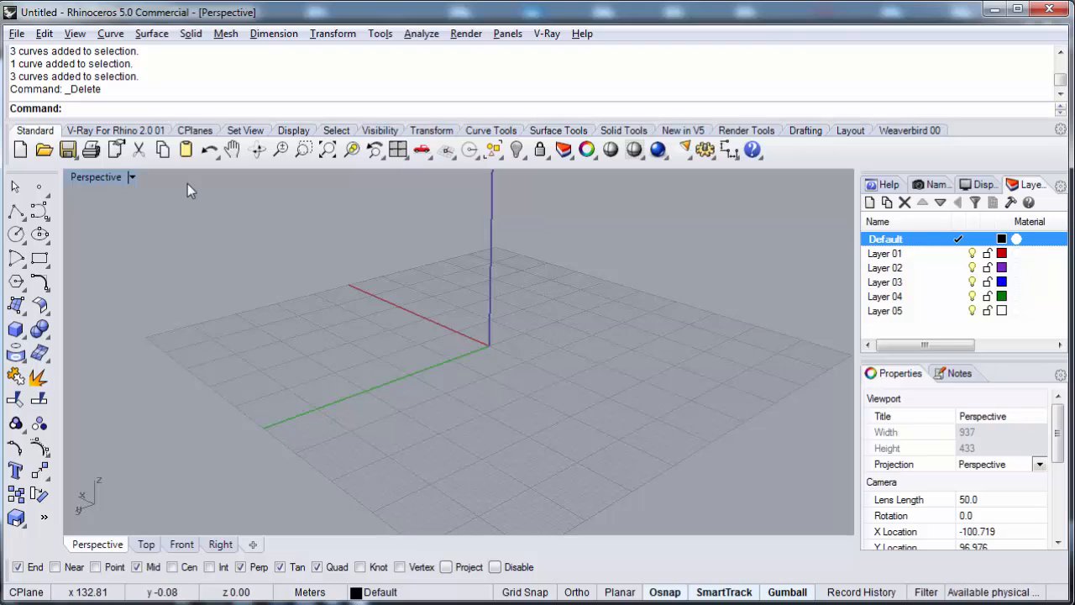
left_click(141, 131)
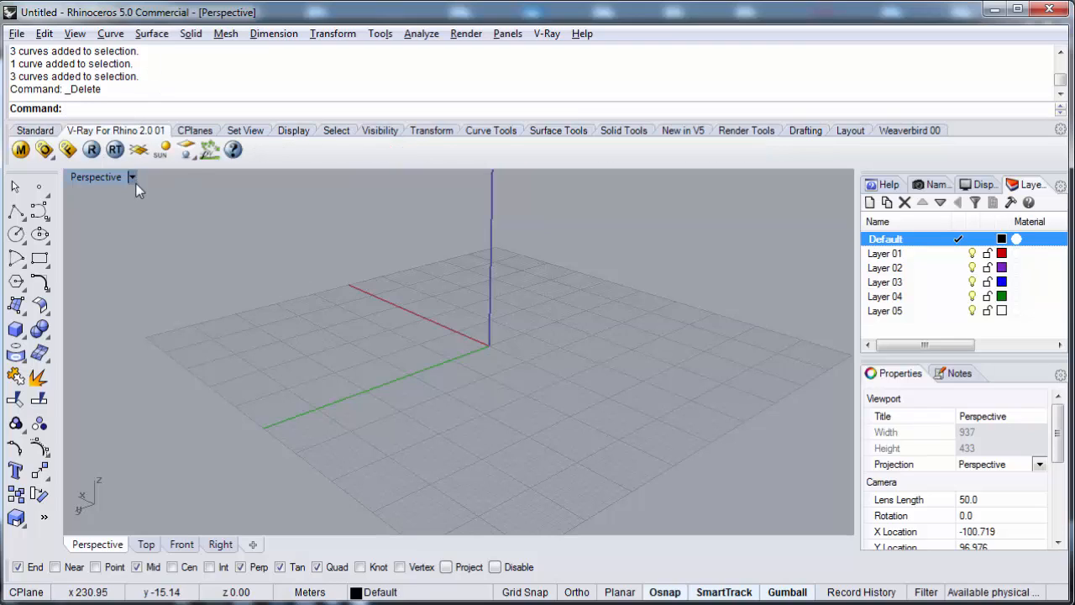
left_click(34, 132)
left_click(108, 132)
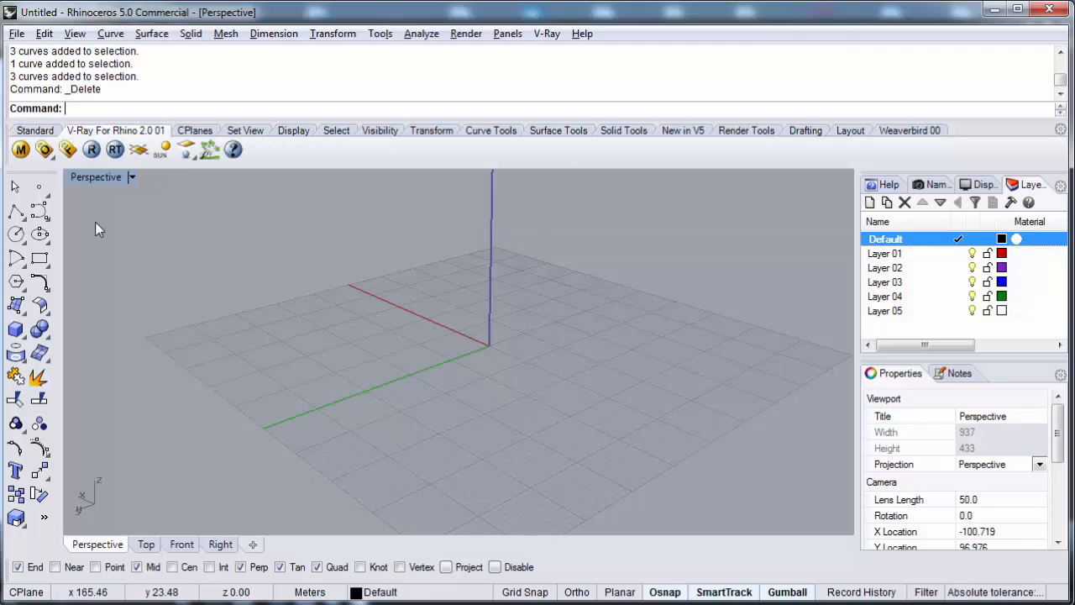
left_click(38, 133)
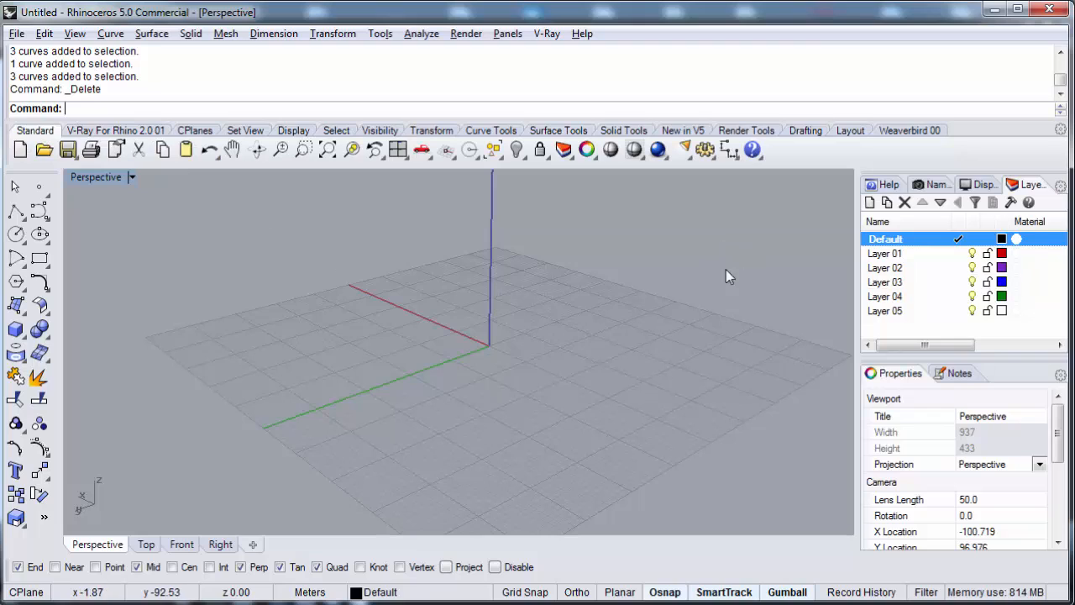
left_click(892, 132)
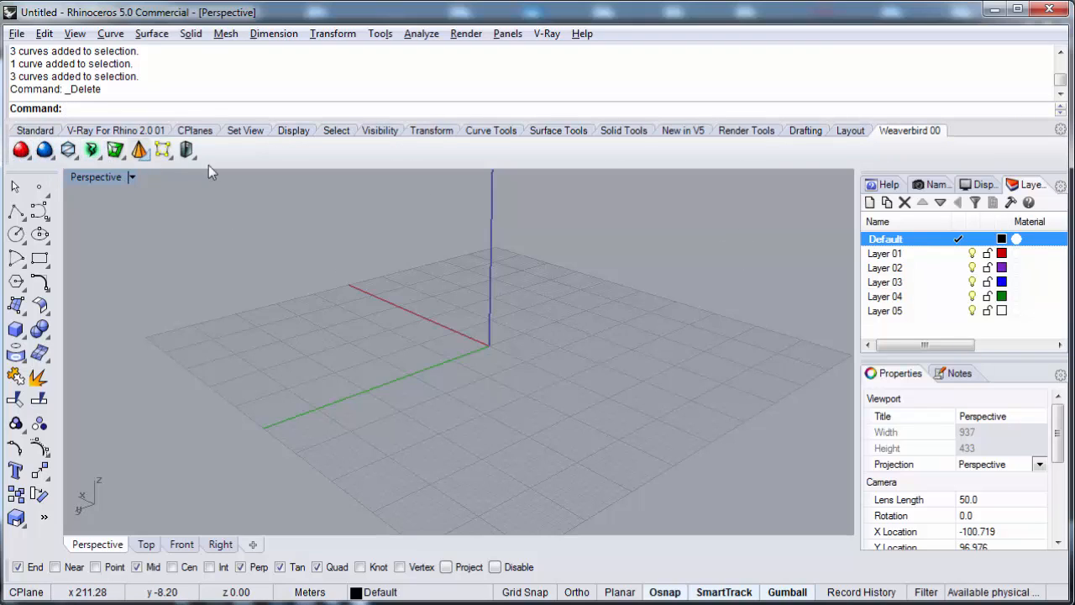
left_click(115, 130)
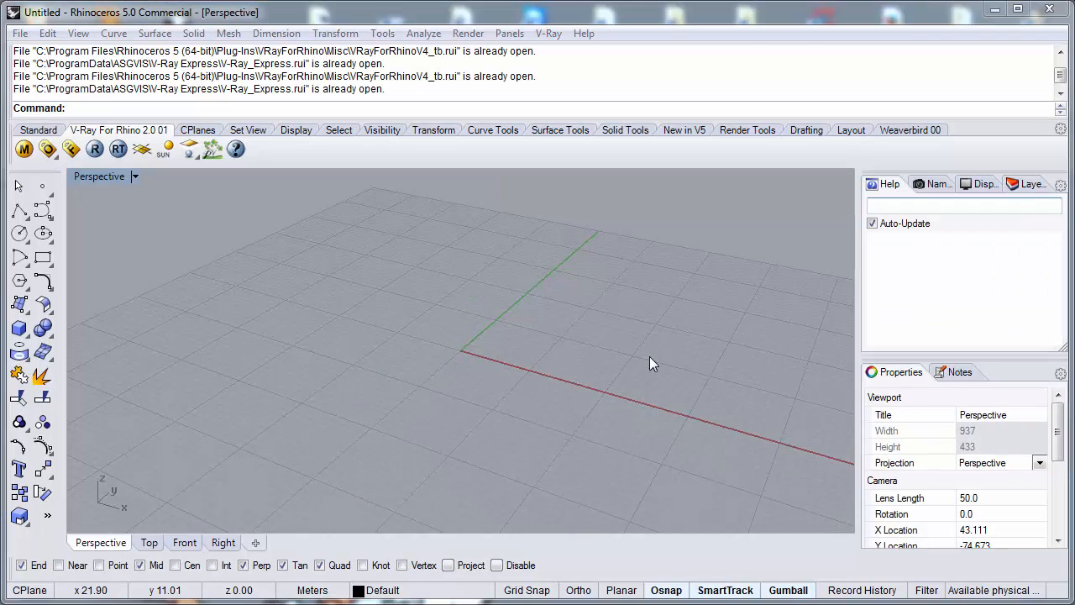
right_click_drag(667, 354, 619, 354)
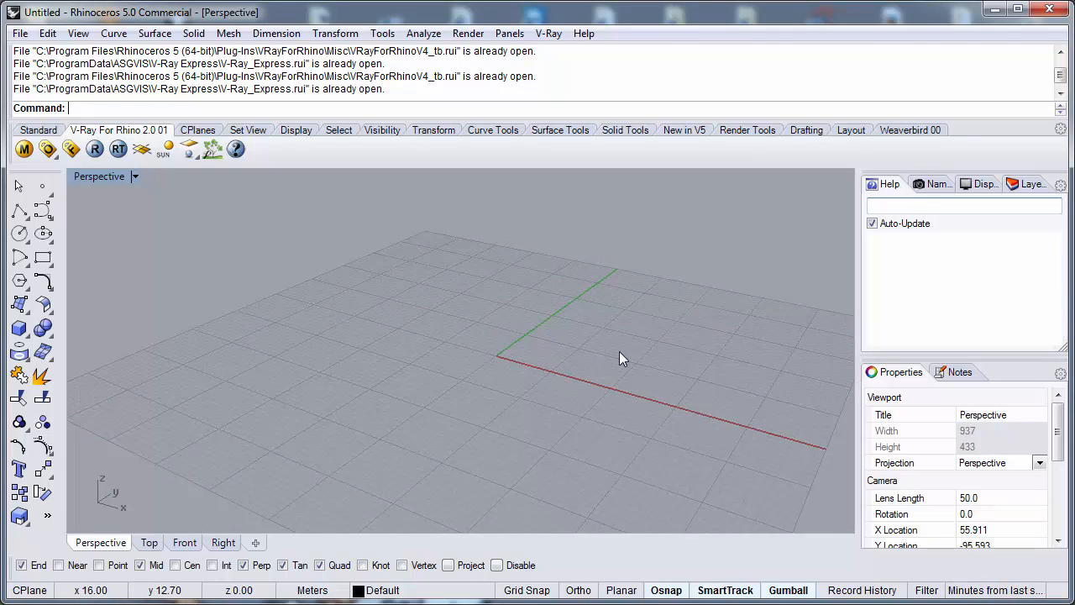
left_click(38, 129)
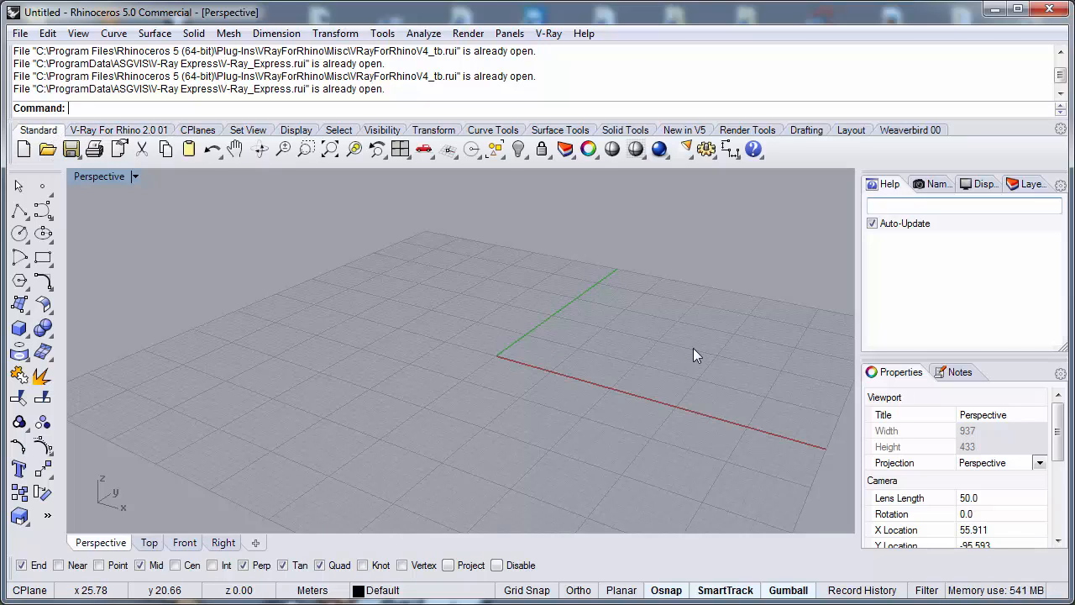
right_click_drag(637, 364, 661, 332, "shift")
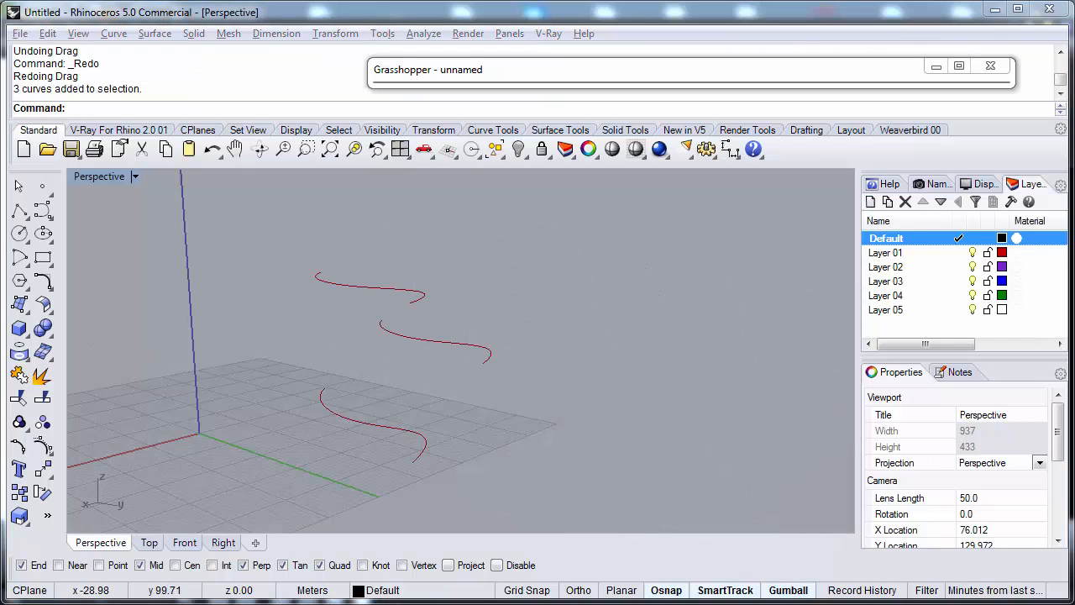
Step: Examine the three red curves in the perspective view and expand the Grasshopper window to show its definition
right_click_drag(666, 441, 620, 396)
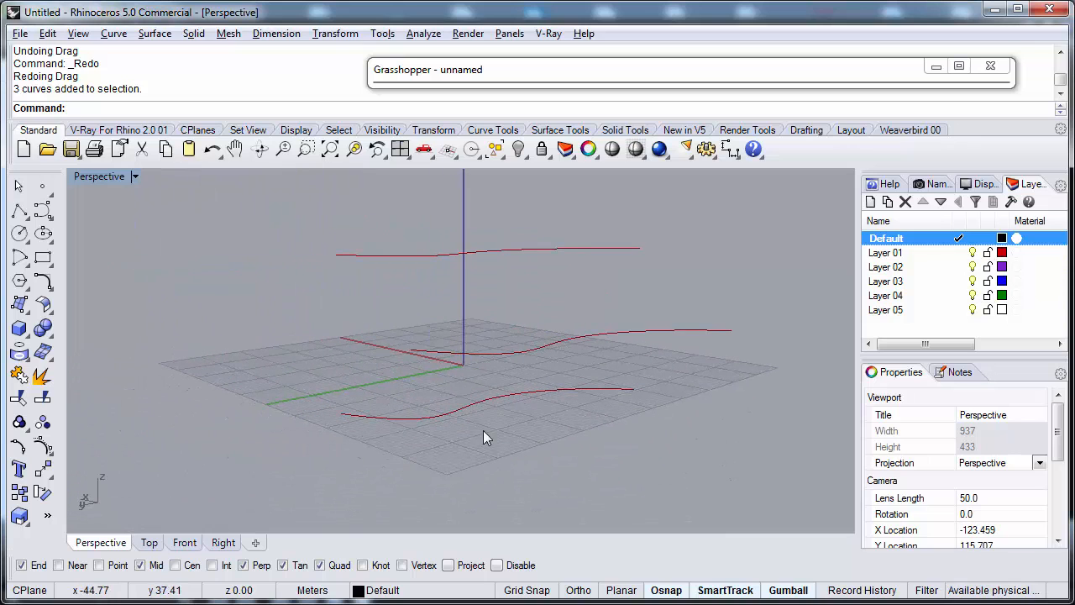
right_click_drag(467, 374, 500, 392)
right_click_drag(551, 344, 515, 338)
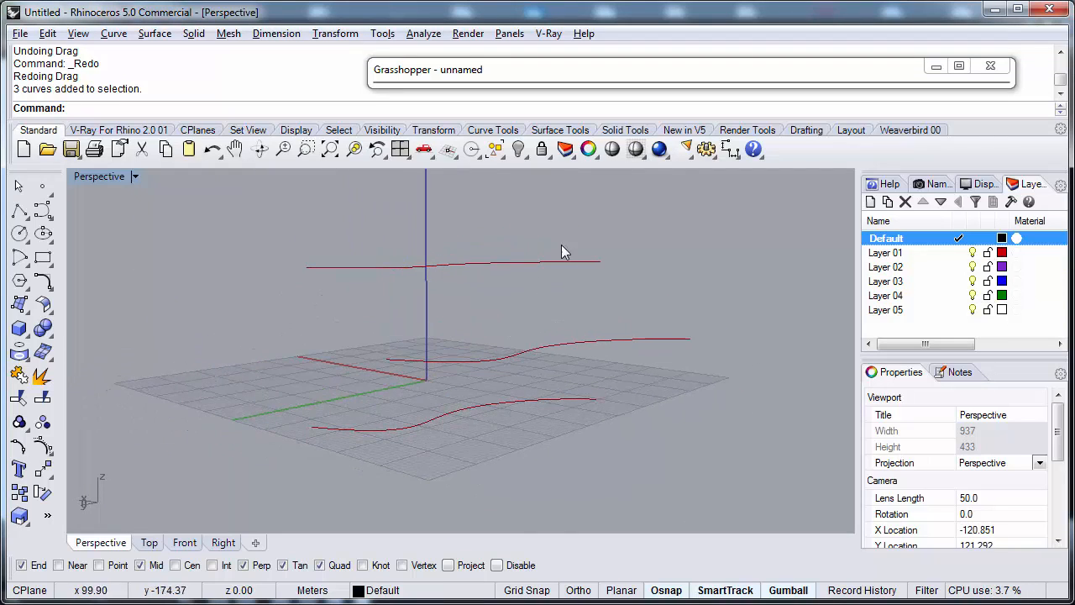
right_click_drag(560, 276, 522, 271)
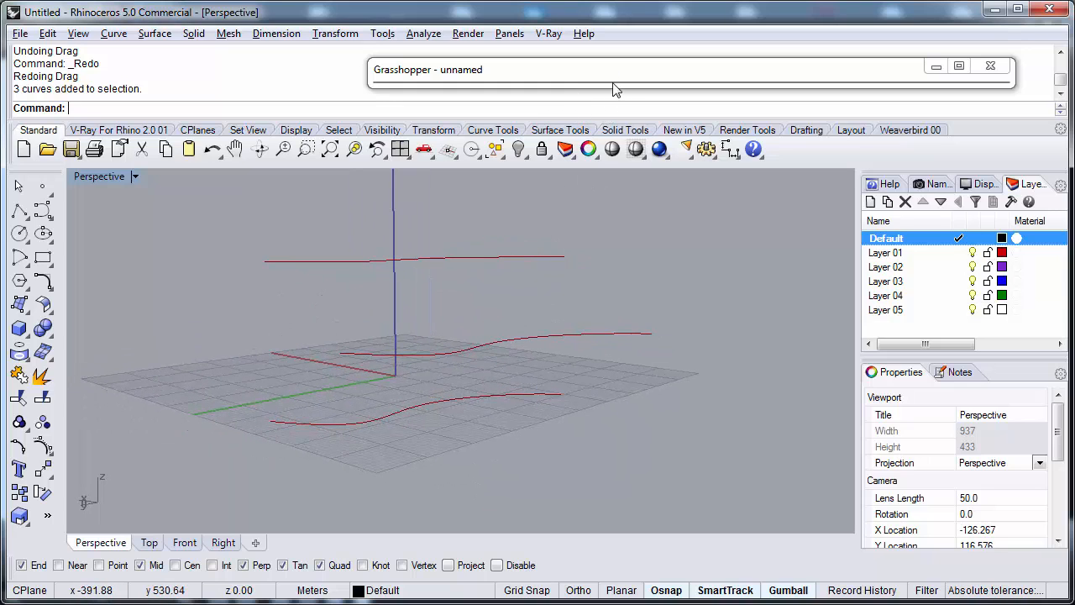
right_click_drag(561, 227, 420, 333)
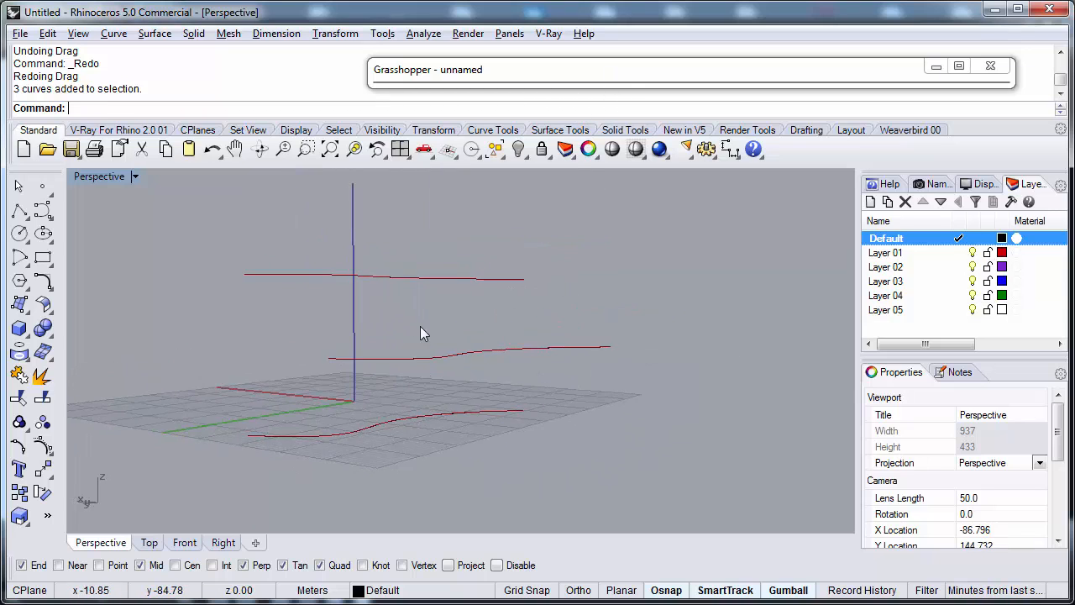
double_click(554, 72)
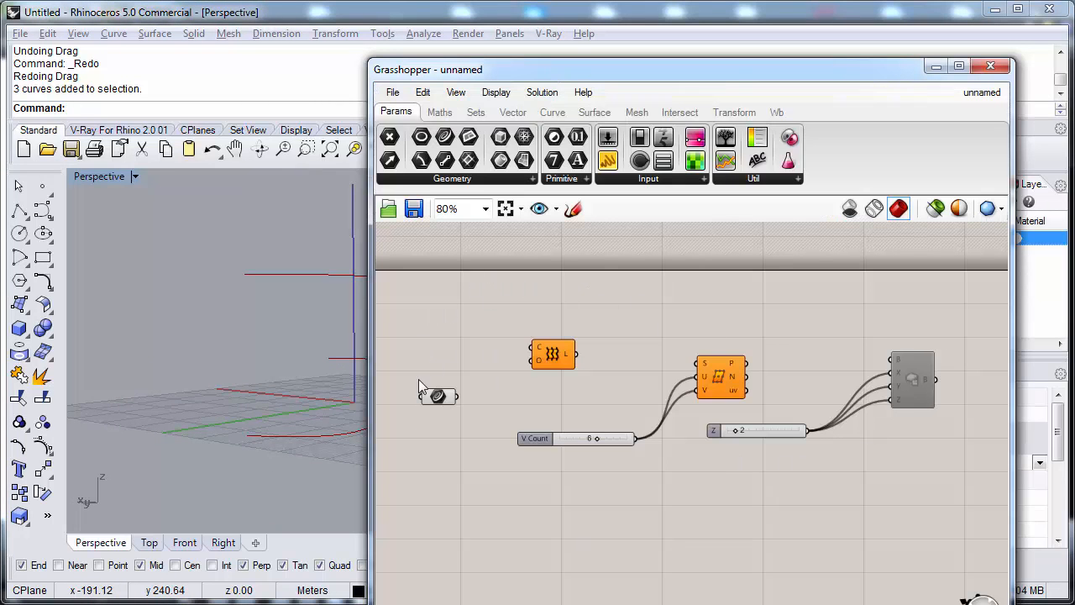
scroll(550, 475, "down", 1)
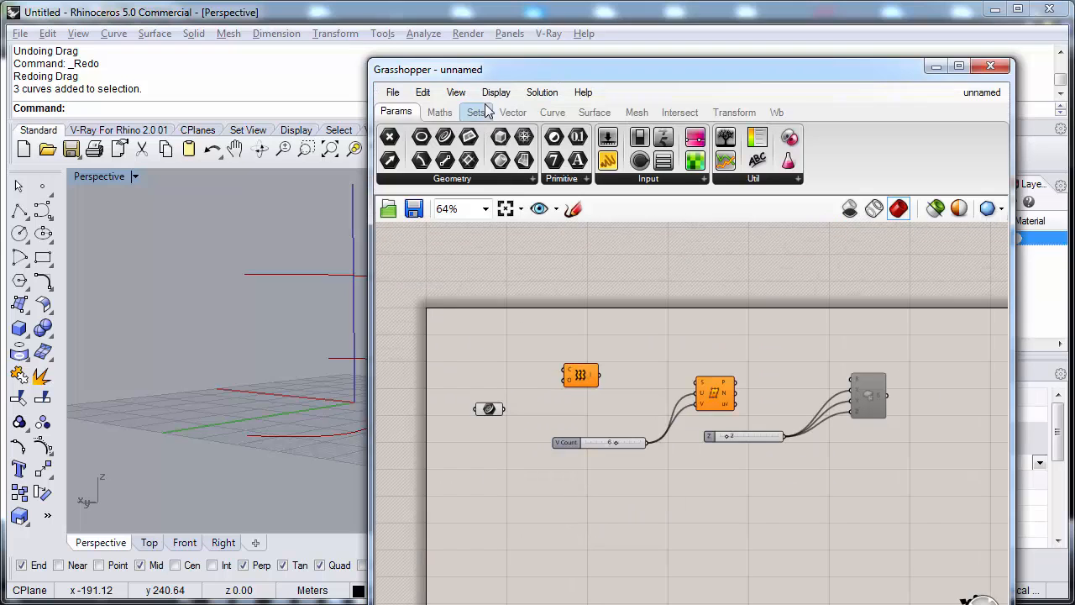
right_click_drag(585, 419, 524, 403)
scroll(605, 386, "up", 2)
scroll(585, 399, "down", 2)
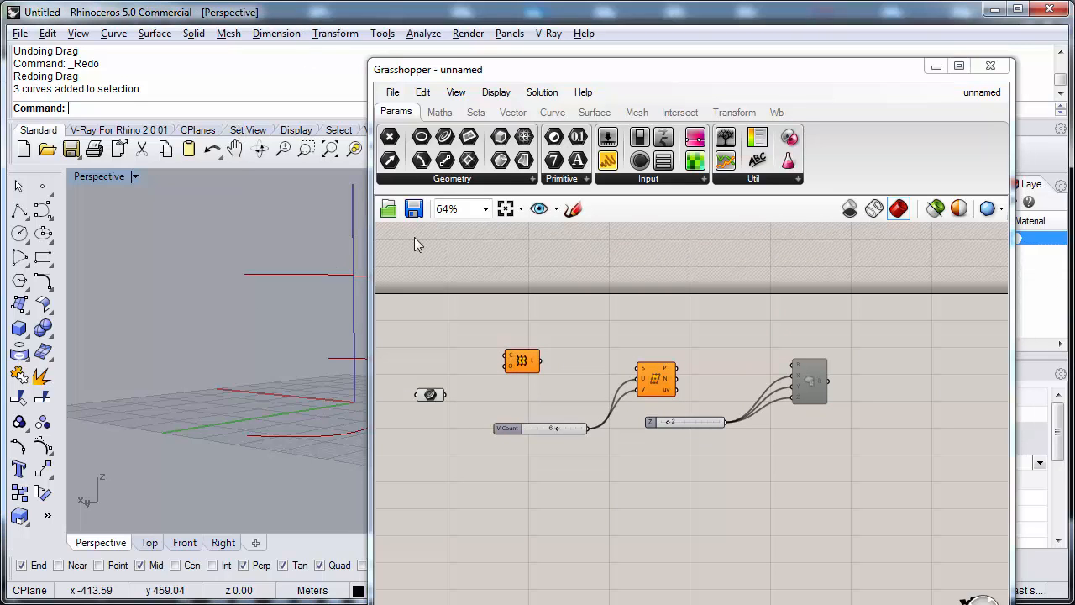
Step: Check which viewport curves the Curve parameter references by highlighting it on the Grasshopper canvas
double_click(475, 69)
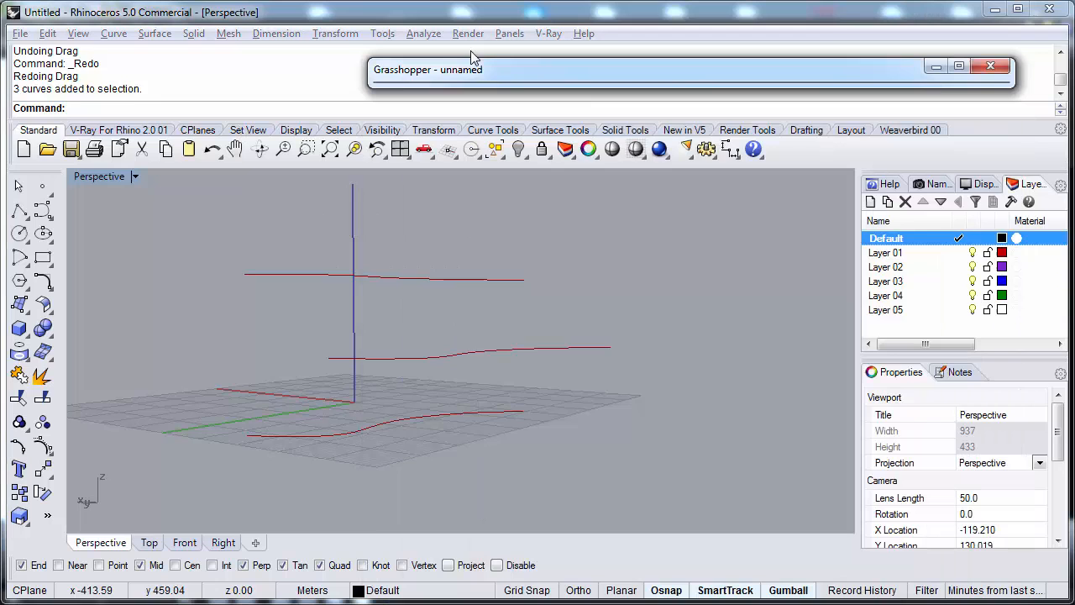
double_click(515, 70)
right_click_drag(280, 439, 308, 396)
right_click_drag(576, 483, 592, 490)
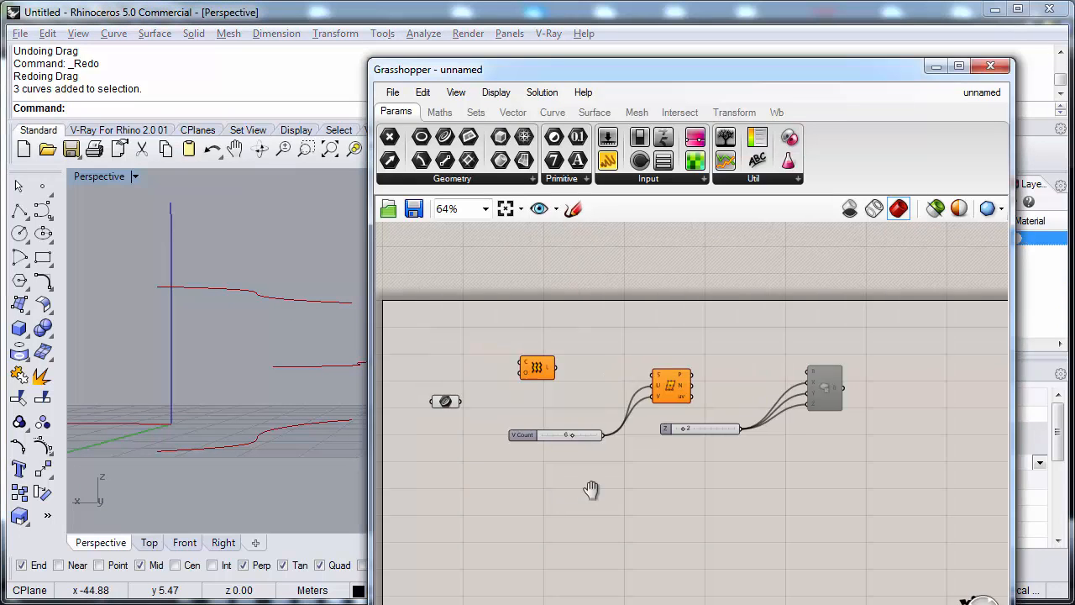
scroll(554, 477, "up", 2)
scroll(479, 403, "down", 1)
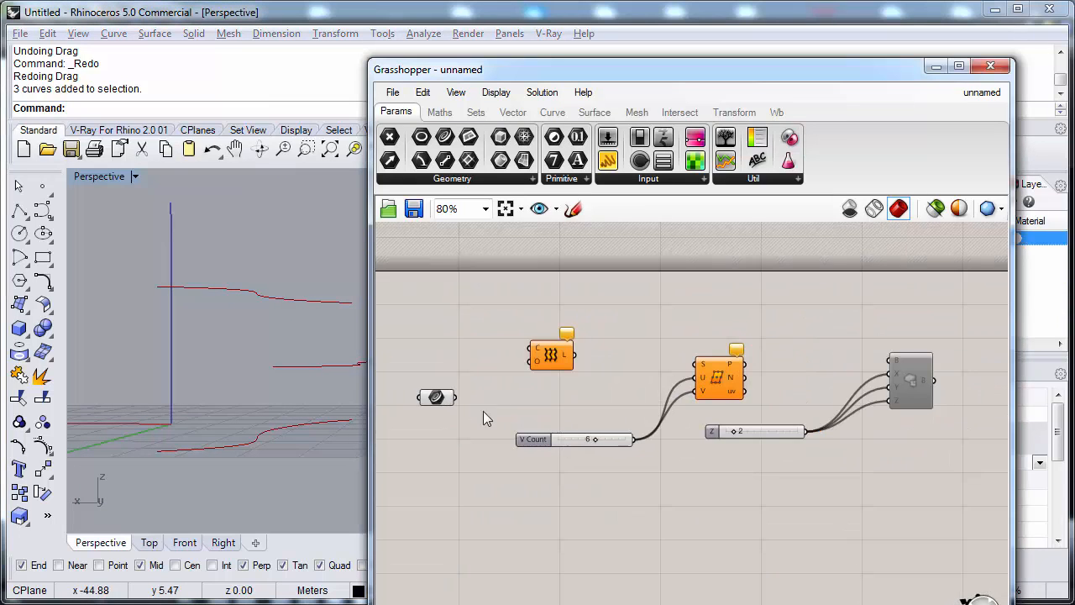
right_click_drag(483, 419, 478, 440)
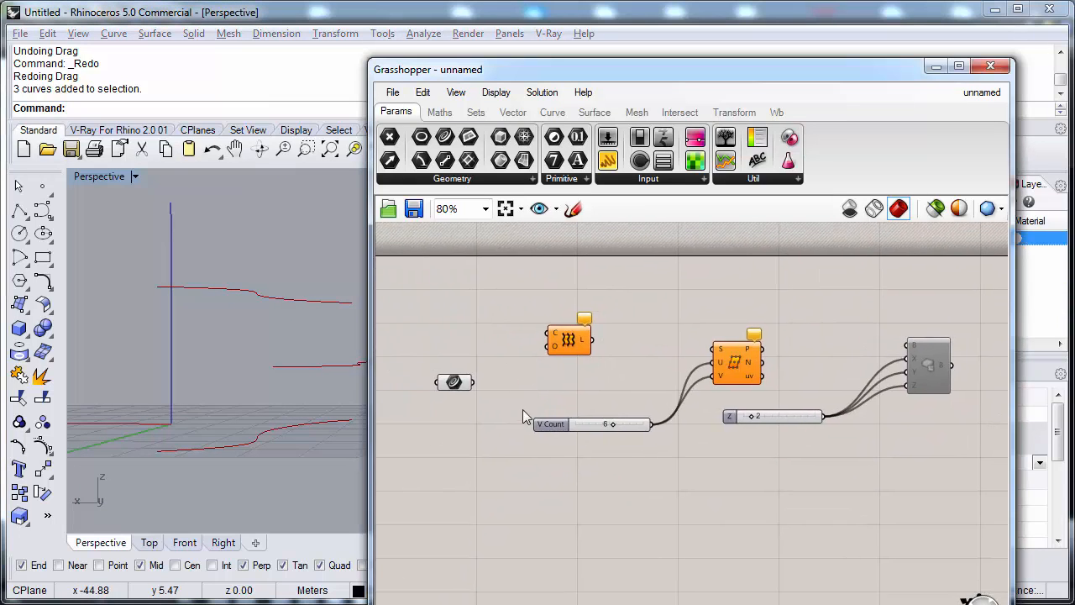
left_click(462, 384)
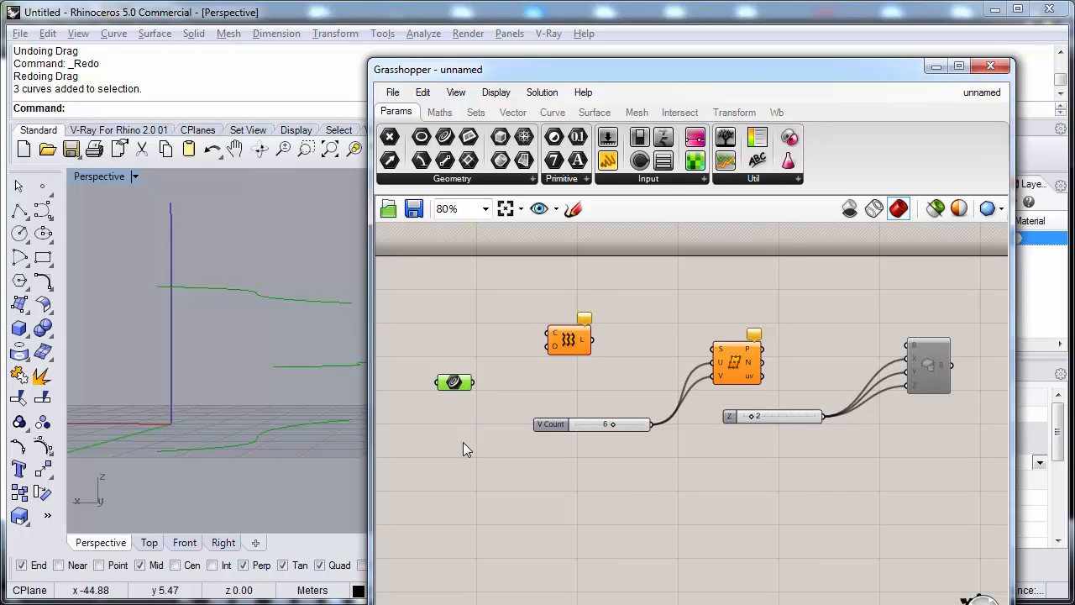
mouse_move(220, 365)
right_mouse_down()
mouse_move(264, 362)
mouse_move(220, 350)
right_mouse_up()
left_click(286, 299)
left_click(301, 229)
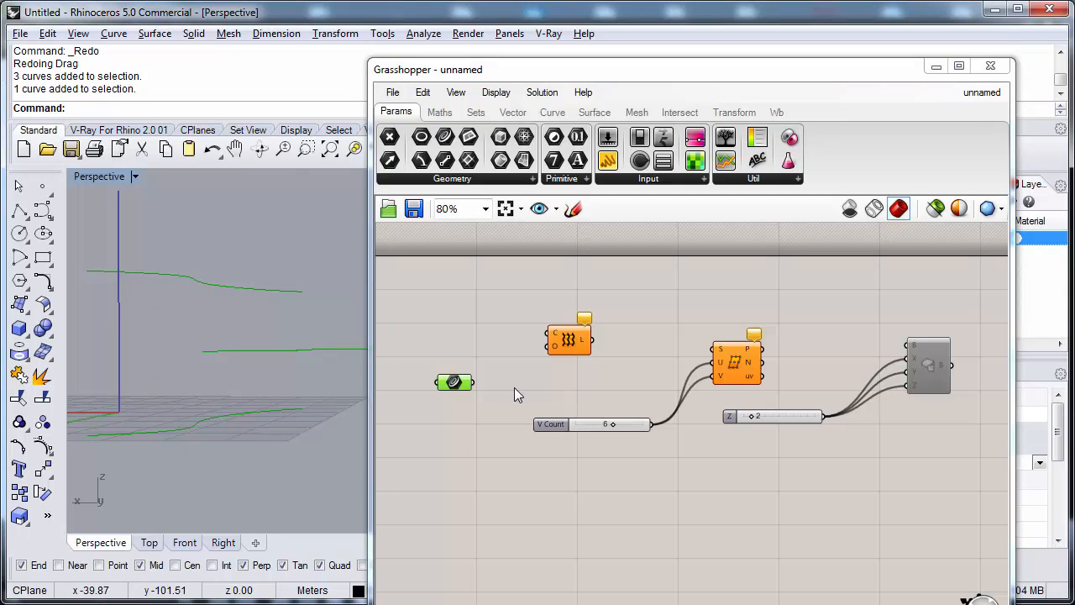
Step: Add a new Loft component to the Grasshopper canvas between the existing Loft and Divide Surface components
left_click(574, 341)
double_click(647, 328)
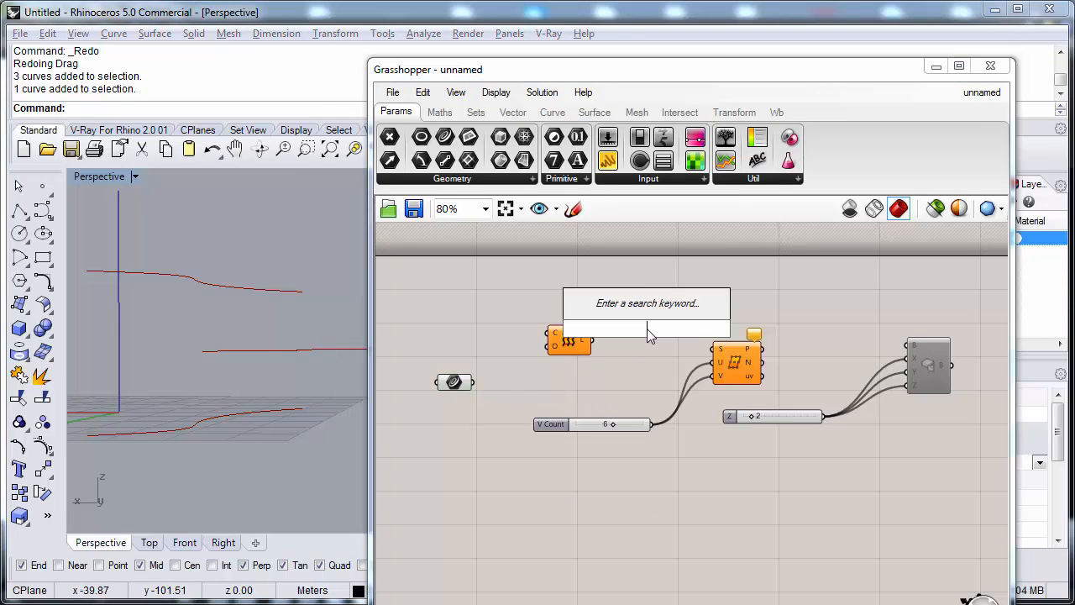
type("loft")
key("Return")
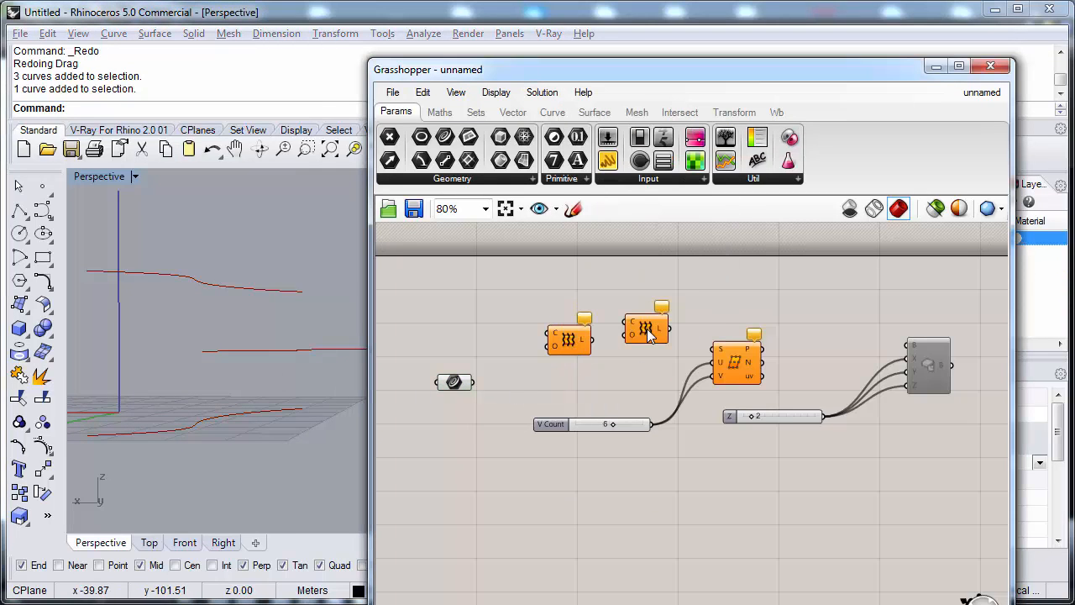
Step: Delete the old Loft component and move the new Loft into its place near the Curve parameter
left_click(574, 341)
key("Delete")
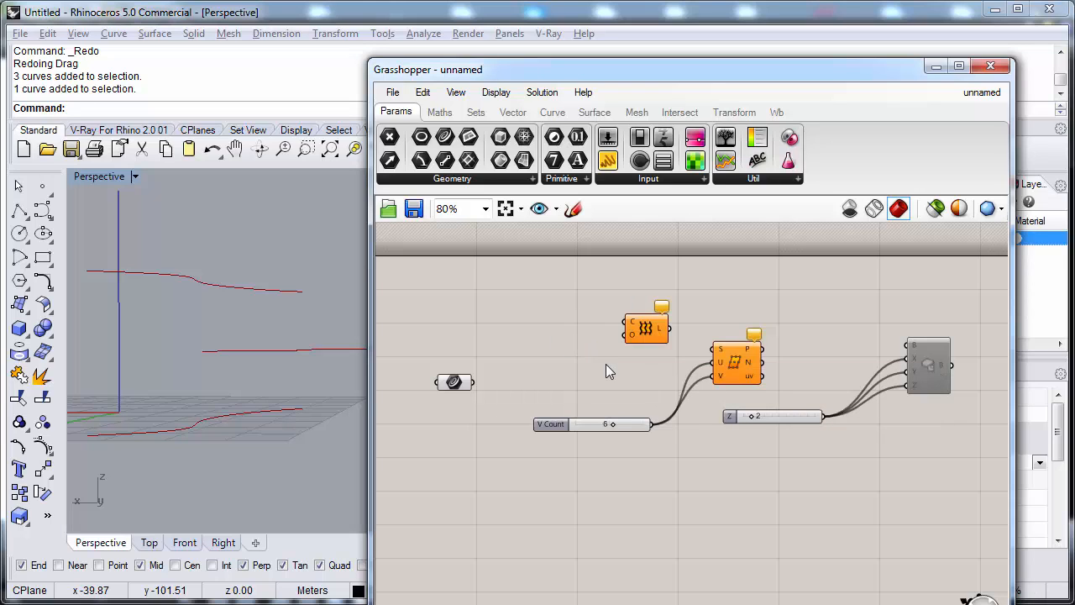
left_click(646, 330)
left_click_drag(647, 329, 558, 337)
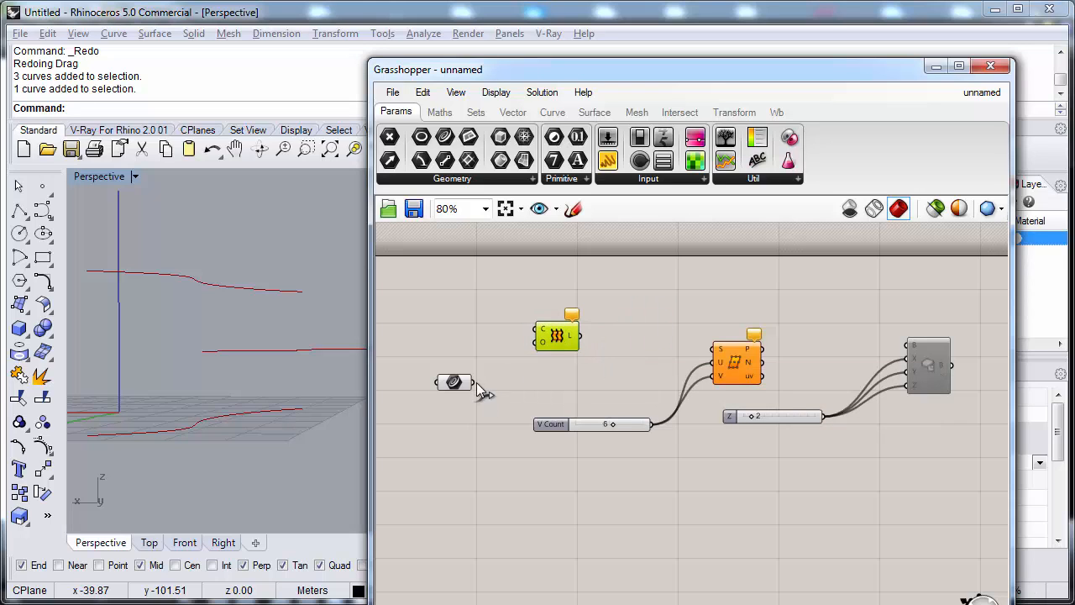
Step: Connect the Curve parameter to the Loft's C input and shift the Grasshopper window to uncover the lofted surface
left_click_drag(473, 383, 538, 330)
mouse_move(286, 395)
right_mouse_down()
mouse_move(246, 423)
mouse_move(234, 352)
mouse_move(328, 379)
mouse_move(257, 389)
mouse_move(238, 428)
mouse_move(166, 443)
mouse_move(290, 386)
right_mouse_up()
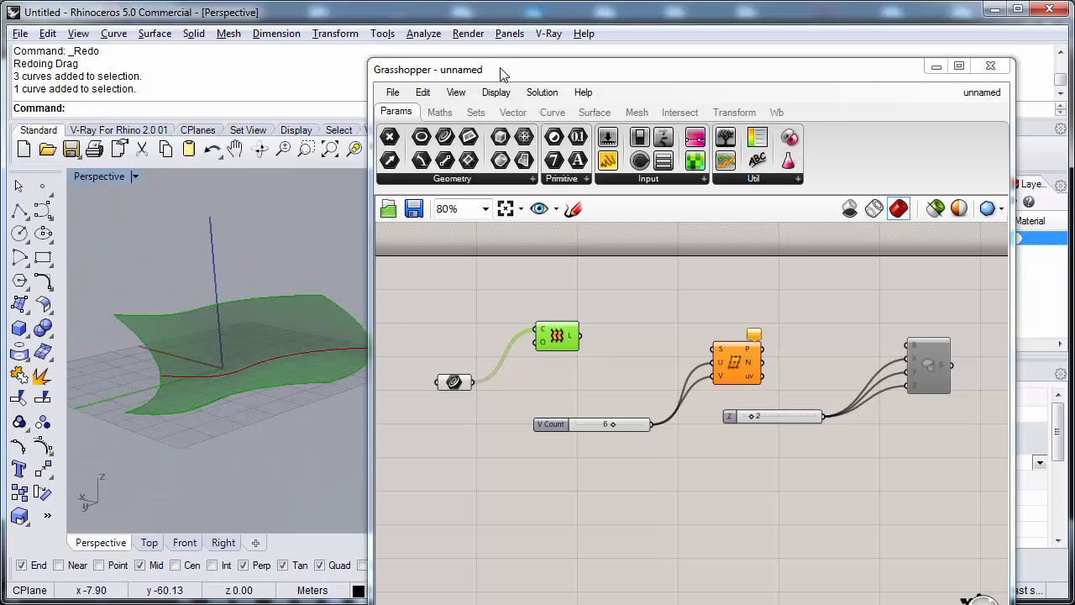
left_click_drag(505, 71, 541, 46)
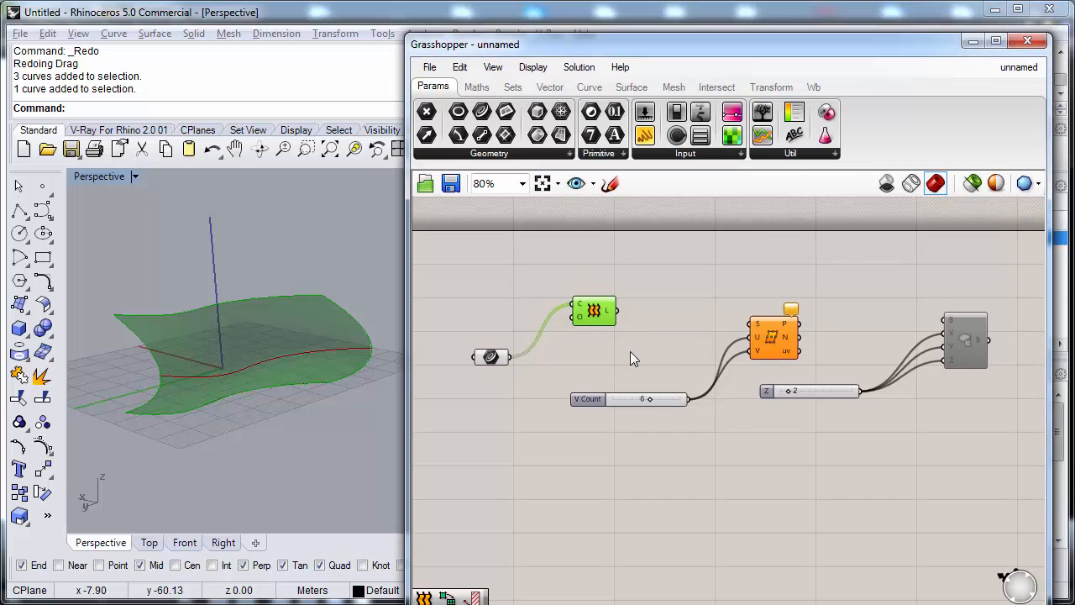
Step: Reposition the Divide Surface component beside the Loft and connect the Loft's L output to its S input
scroll(693, 336, "up", 2)
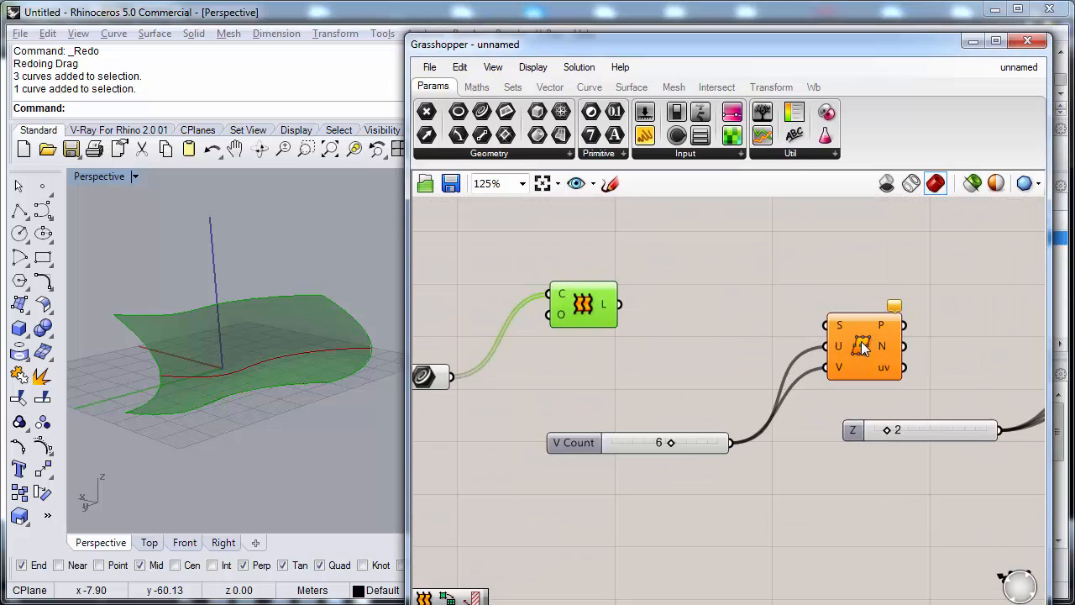
left_click(828, 326)
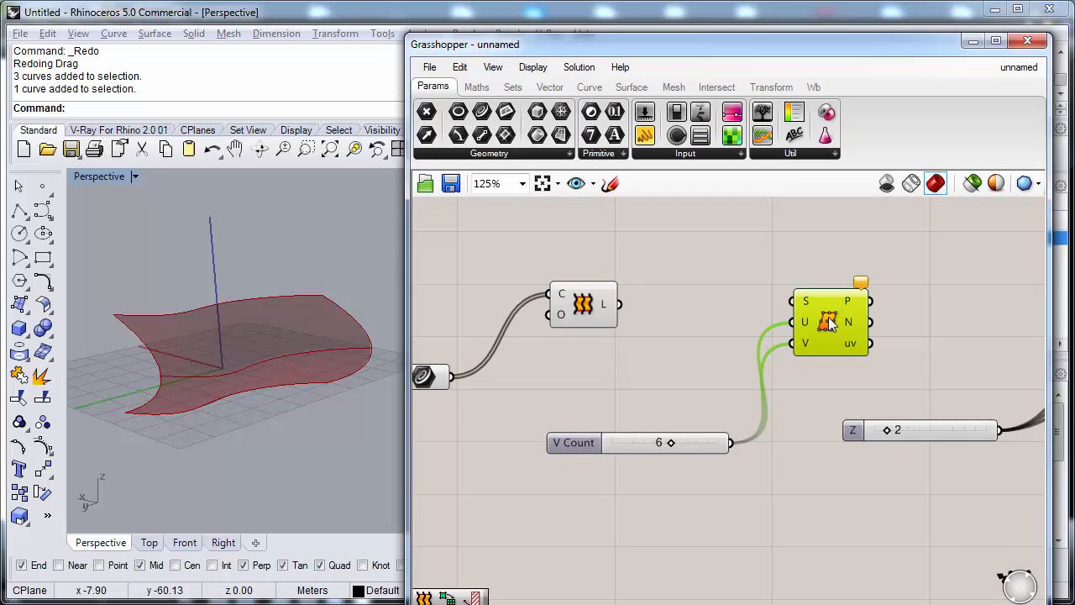
mouse_move(829, 324)
left_click_drag(828, 324, 848, 313)
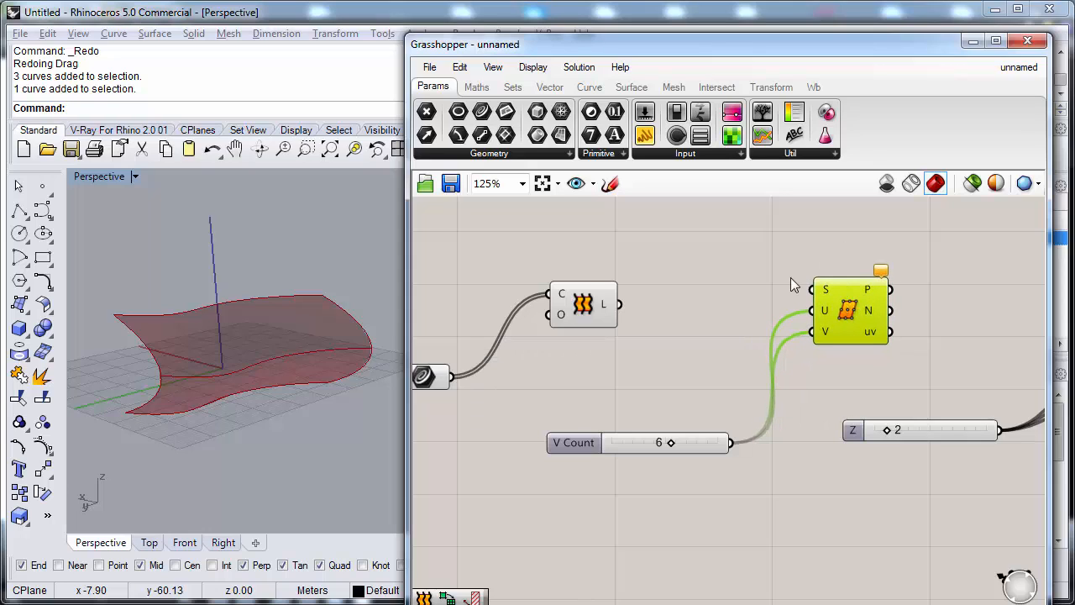
left_click_drag(621, 303, 812, 290)
left_click(638, 414)
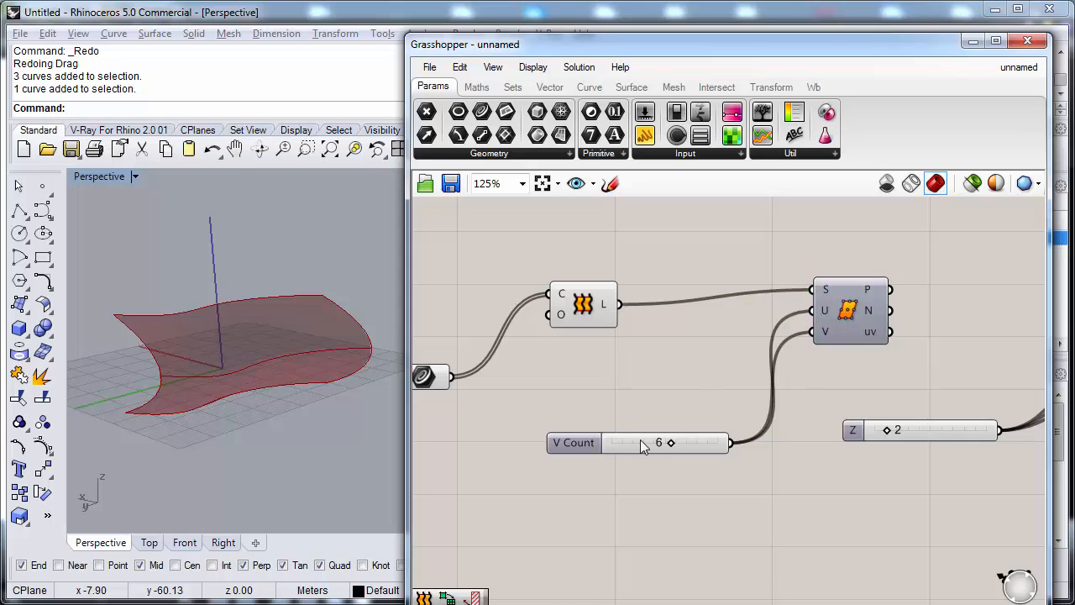
Step: Turn on the preview of the Divide Surface component and set the V Count slider to 5
right_click(851, 294)
left_click(890, 328)
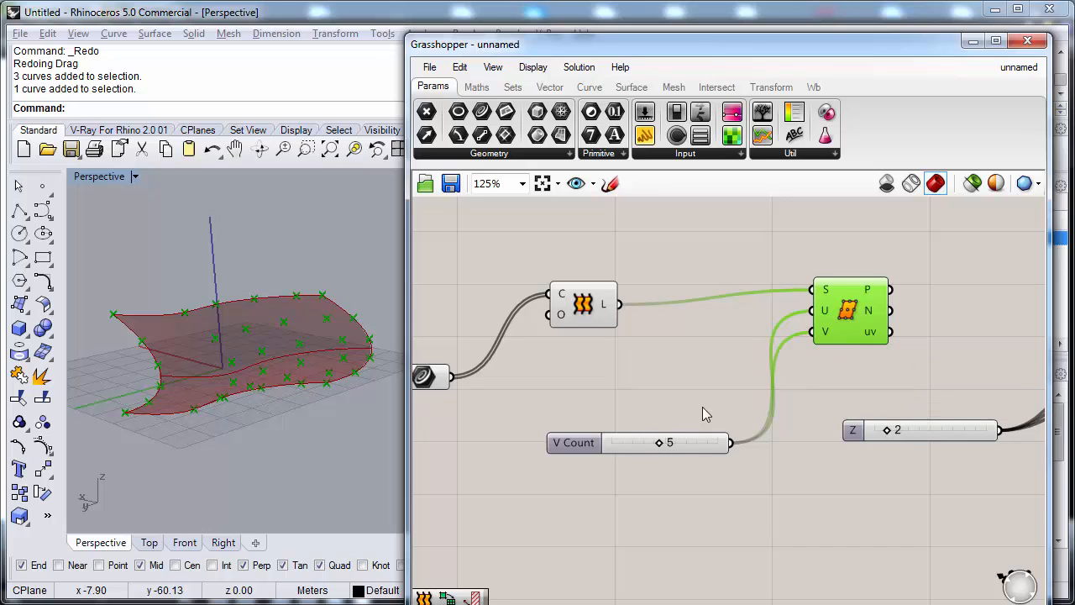
Step: Try a V Count of 2 to compare the division points on the surface, and set the slider back to 5
right_click_drag(644, 386, 606, 389)
left_click_drag(622, 447, 578, 459)
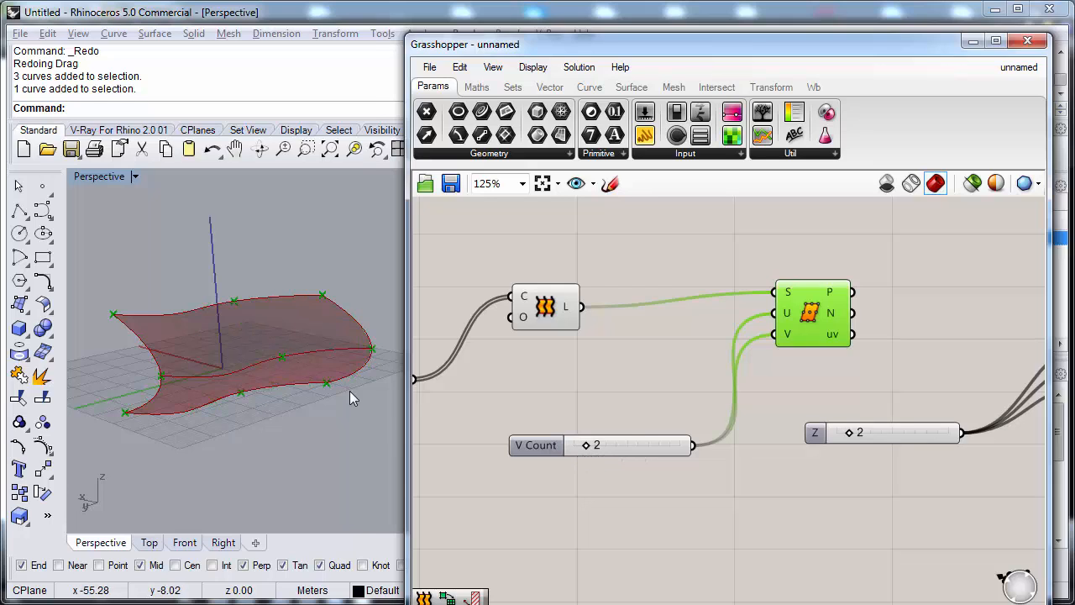
right_click_drag(350, 390, 157, 366)
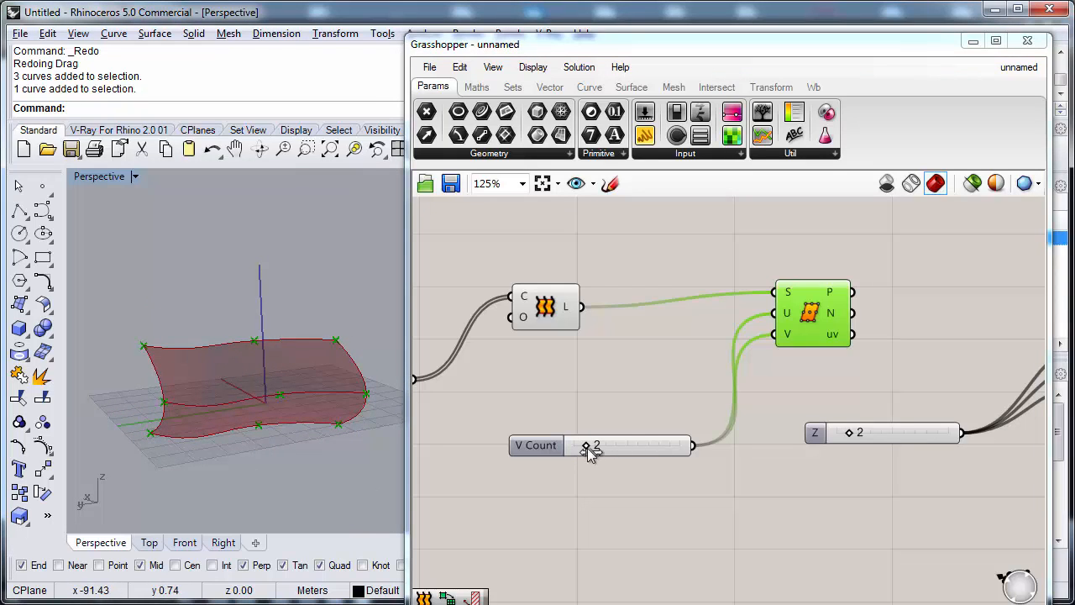
left_click_drag(588, 446, 622, 446)
right_click_drag(748, 448, 687, 437)
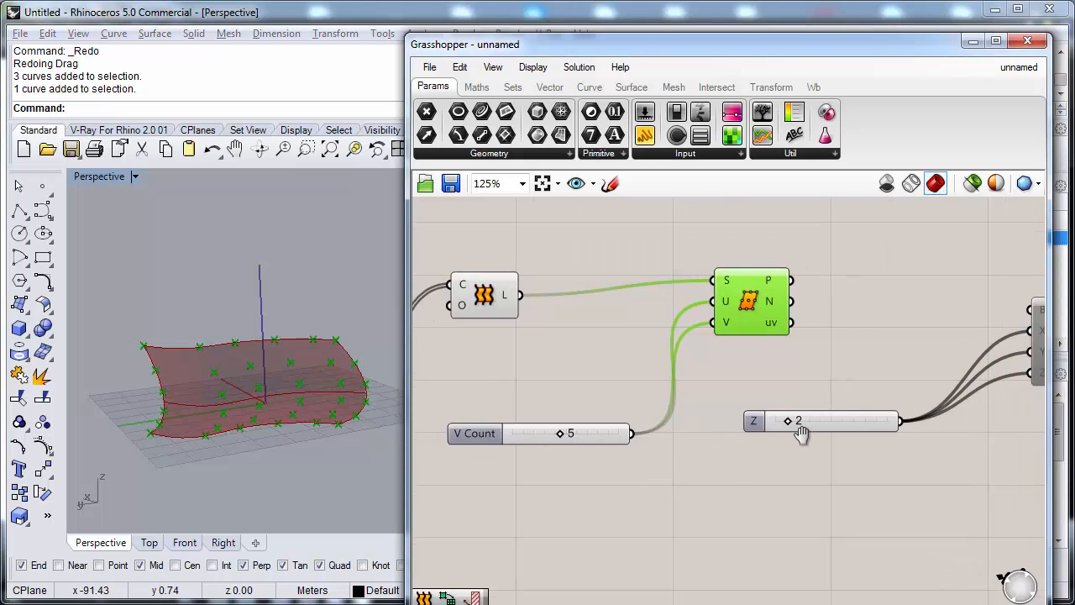
Step: Turn on the preview of the box component that is fed by the Z slider
scroll(796, 437, "down", 2)
right_click_drag(751, 411, 675, 422)
left_click(778, 359)
right_click_drag(778, 359, 713, 379)
scroll(713, 379, "up", 1)
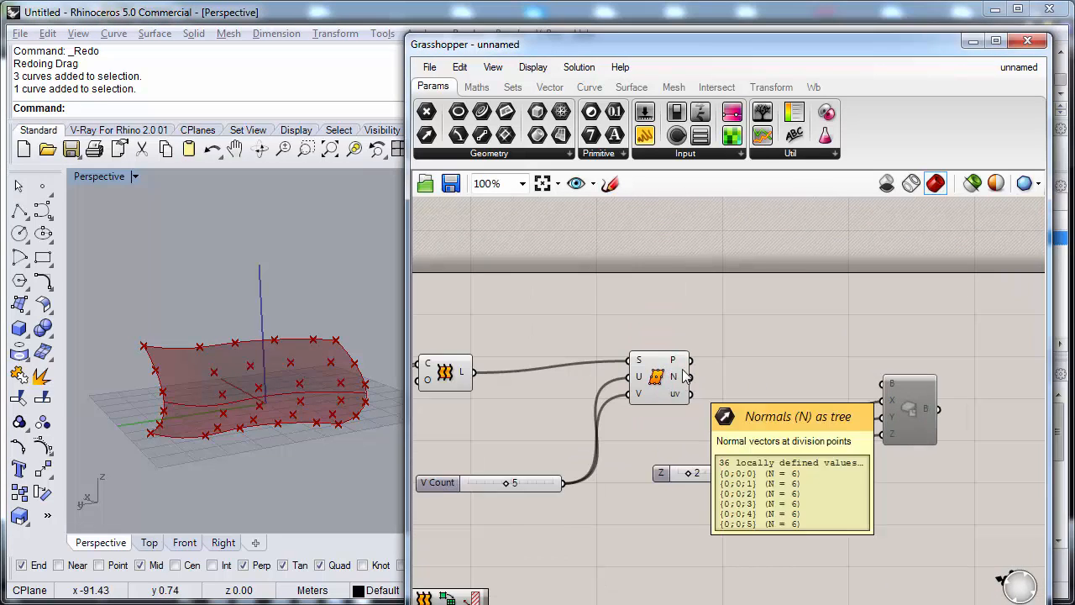
left_click(914, 406)
right_click(914, 406)
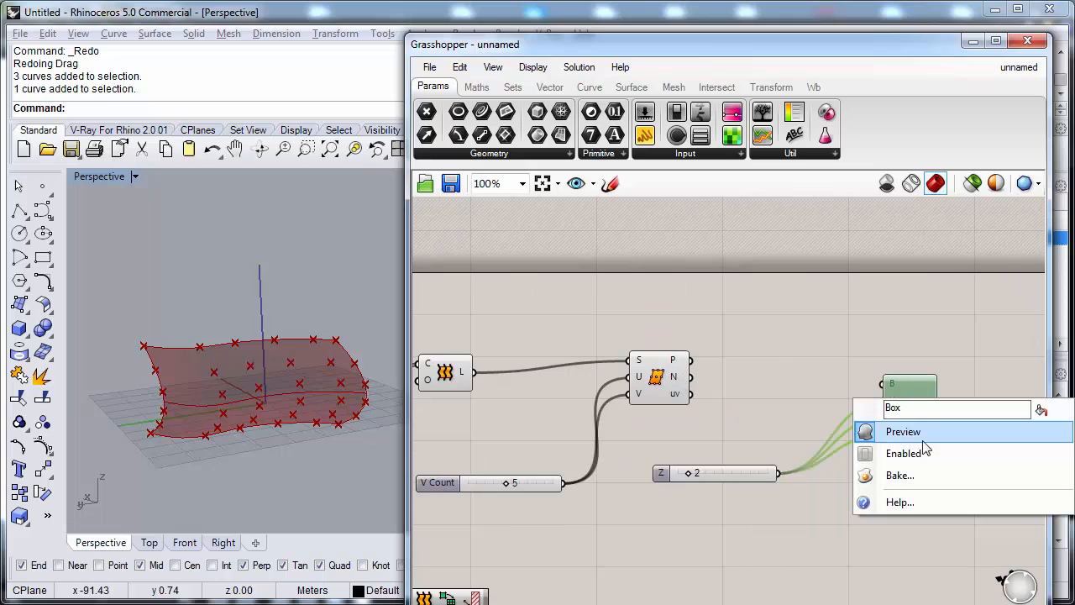
left_click(920, 432)
left_click(730, 372)
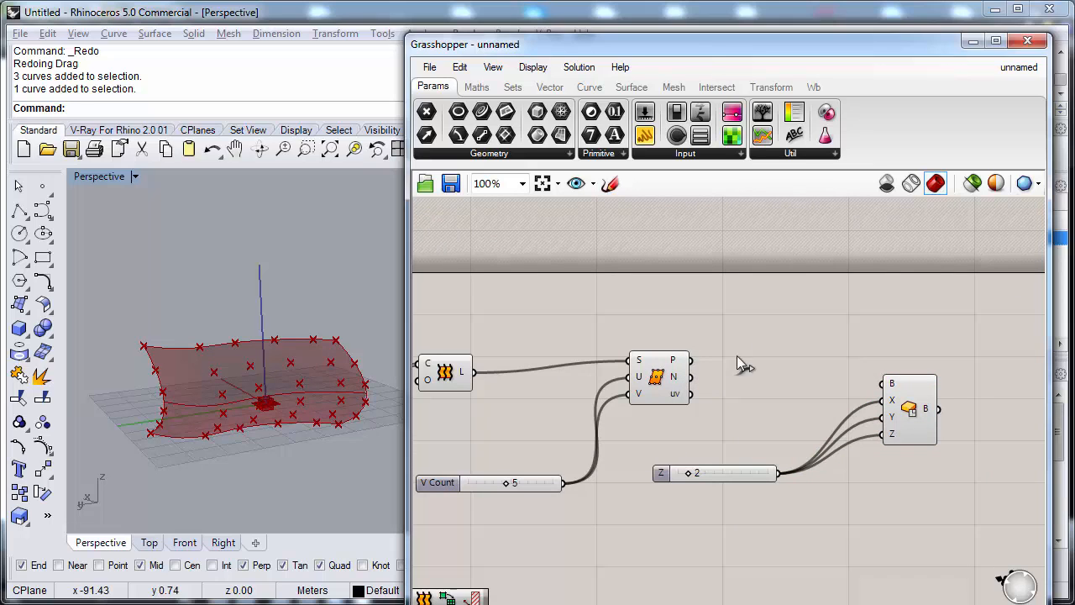
Step: Connect the Divide Surface component's P output to the box component's B input and inspect the boxes placed on the lofted surface
left_click_drag(690, 359, 884, 383)
right_click_drag(763, 326, 814, 316)
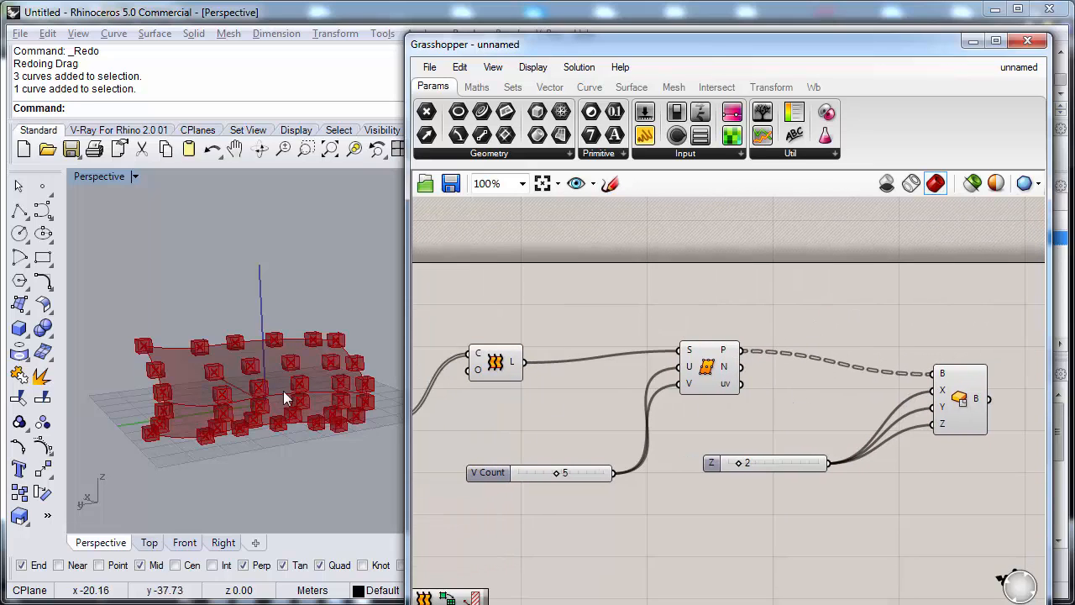
right_click_drag(283, 393, 274, 368)
scroll(265, 387, "up", 5)
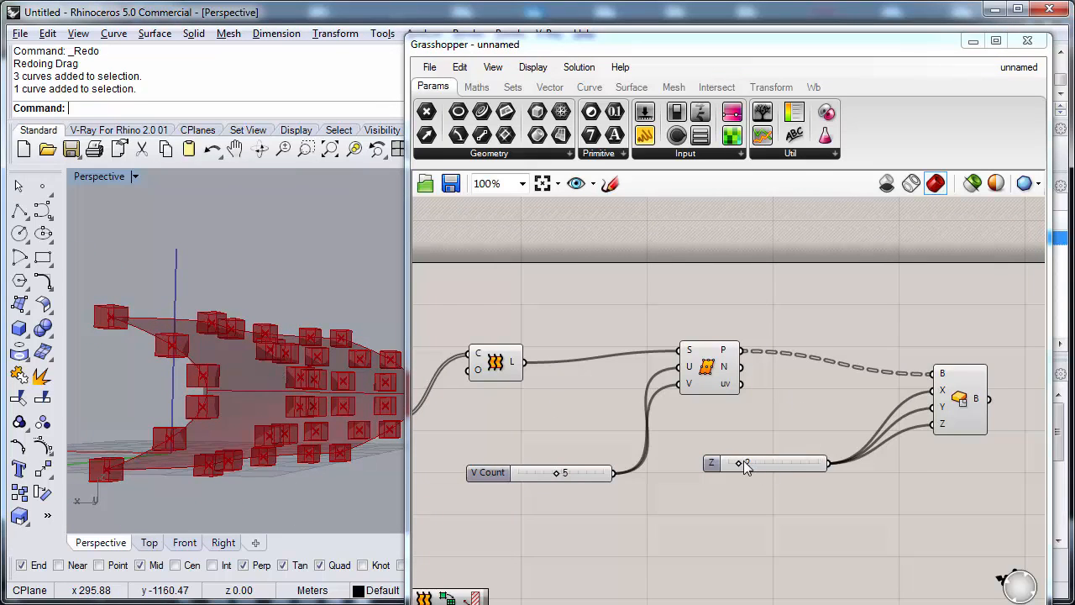
Step: Set the Z slider to 3 to enlarge all the boxes on the surface
mouse_move(742, 467)
left_mouse_down()
mouse_move(803, 462)
mouse_move(735, 465)
mouse_move(754, 469)
left_mouse_up()
scroll(709, 439, "down", 3)
scroll(745, 475, "up", 1)
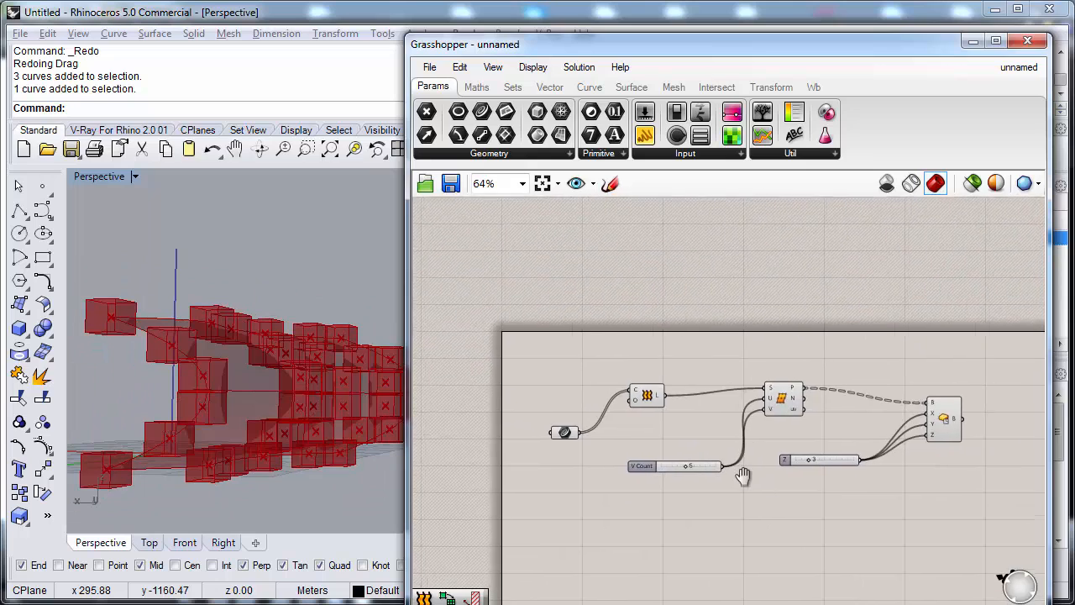
scroll(742, 471, "up", 1)
scroll(723, 445, "down", 1)
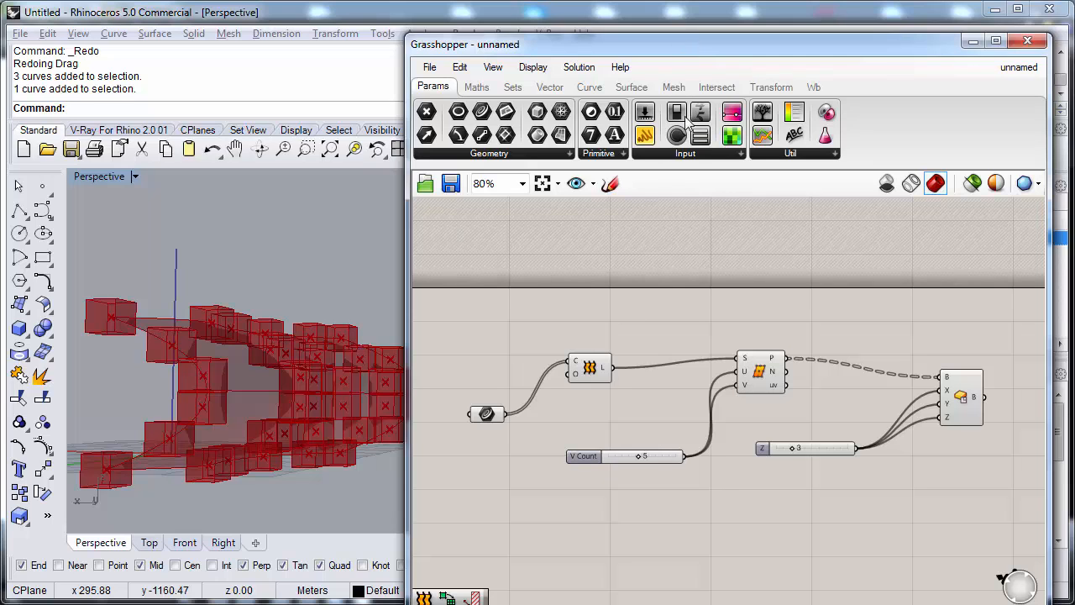
scroll(647, 402, "down", 3)
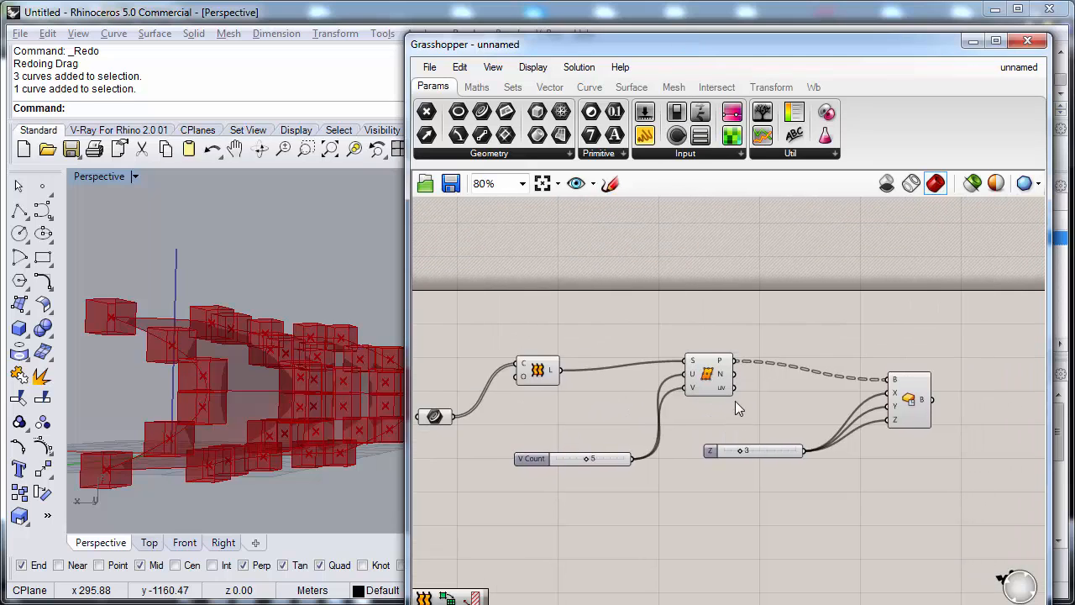
scroll(706, 426, "up", 3)
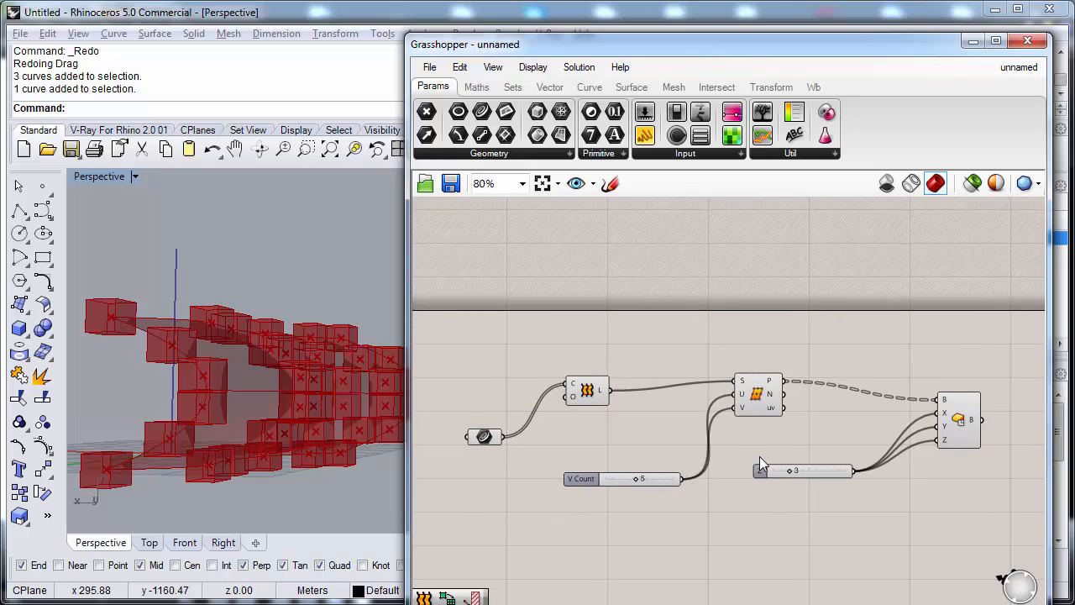
Step: Collapse the Grasshopper window and turn on Layer 01 in Rhino to show the room with the two spheres
double_click(844, 41)
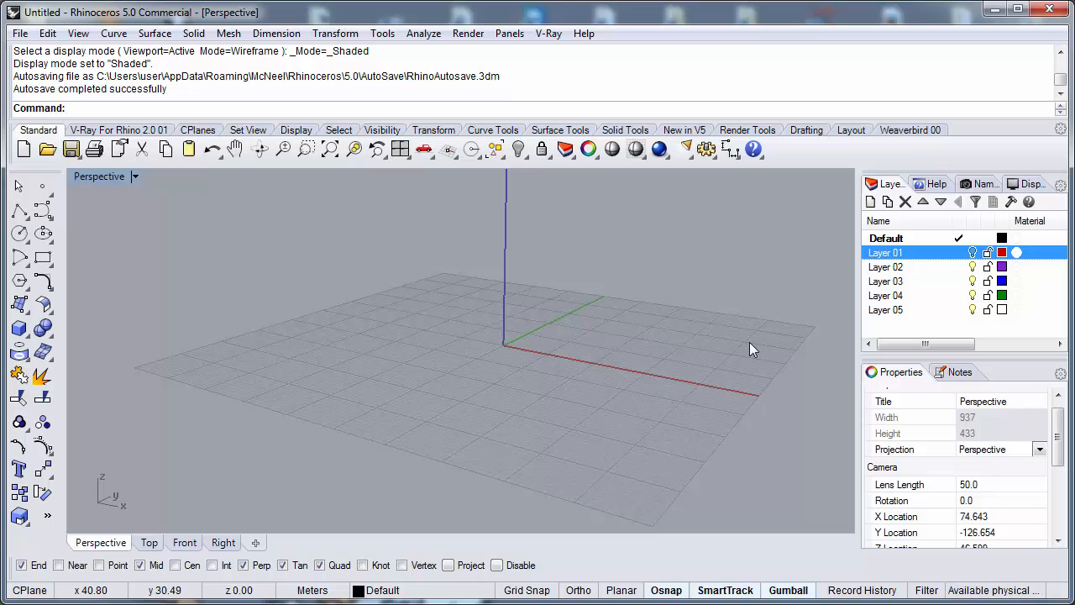
left_click(974, 253)
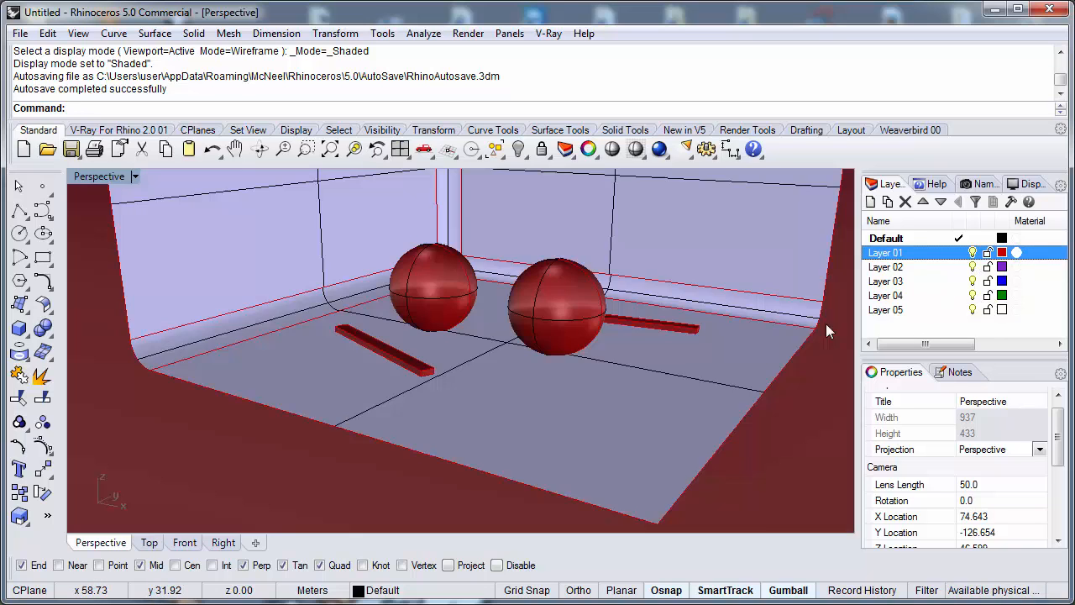
right_click_drag(392, 296, 377, 382)
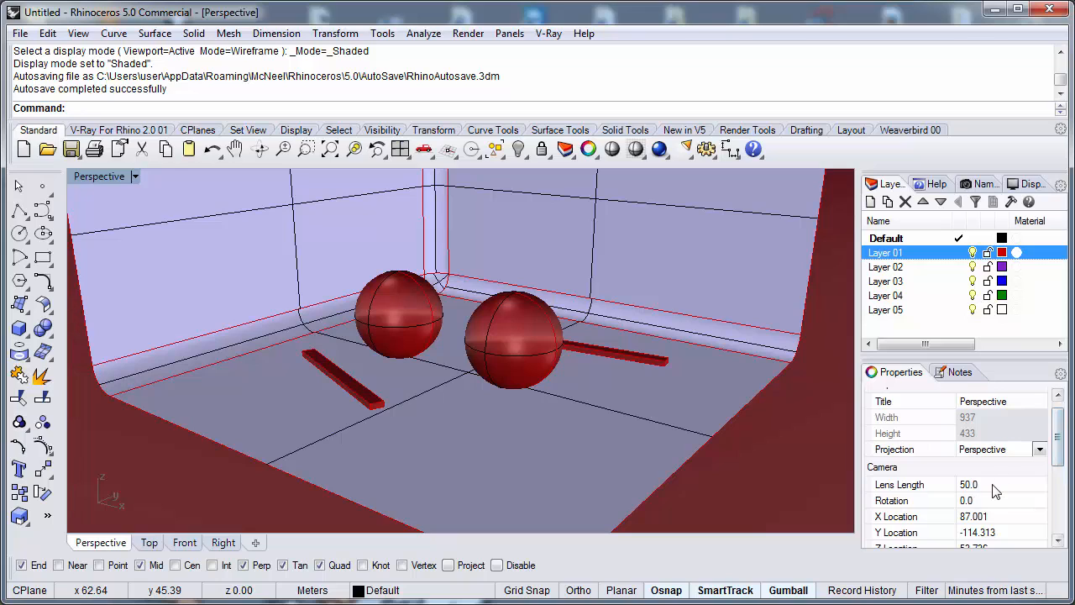
Step: Try a camera lens length of 35 for the Perspective view and set it back to 50
type("35")
key("Return")
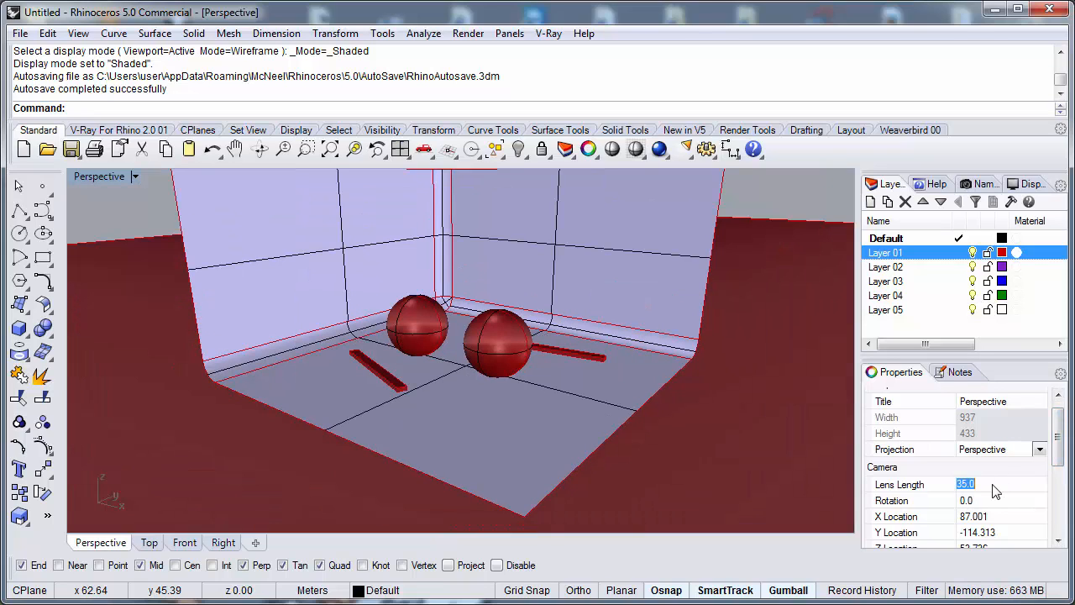
type("50")
key("Return")
right_click_drag(581, 363, 580, 428)
scroll(580, 428, "down", 4)
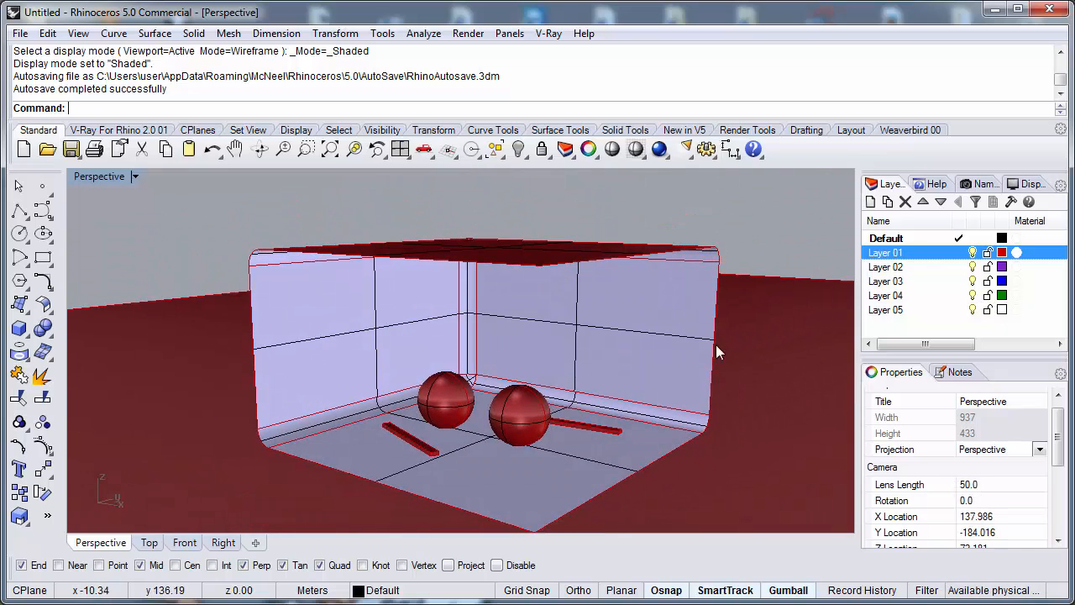
Step: Restore the named view "test" in the Perspective viewport
left_click(118, 177)
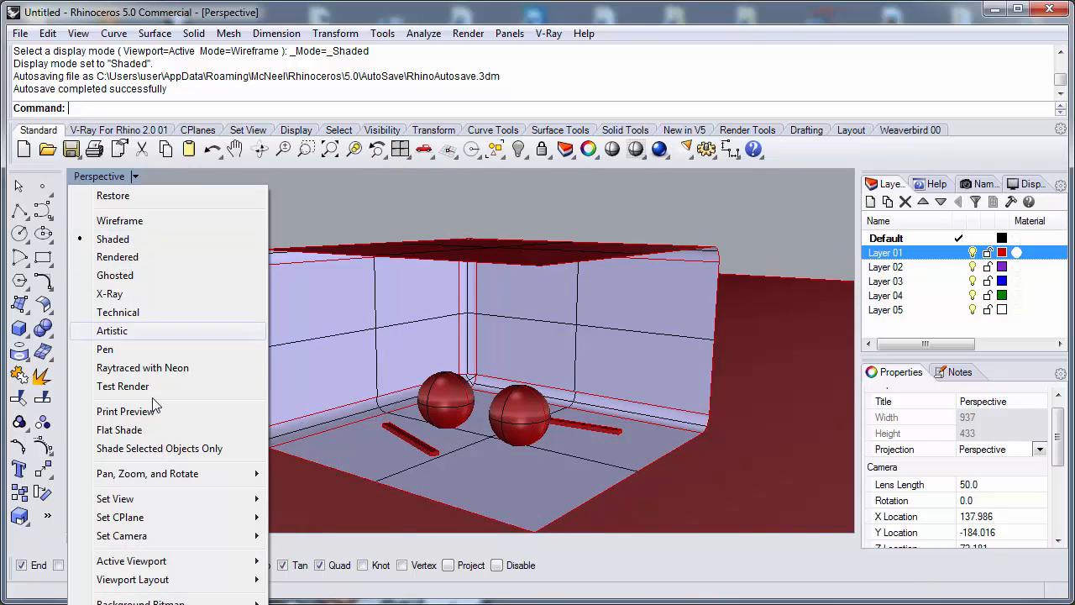
mouse_move(168, 499)
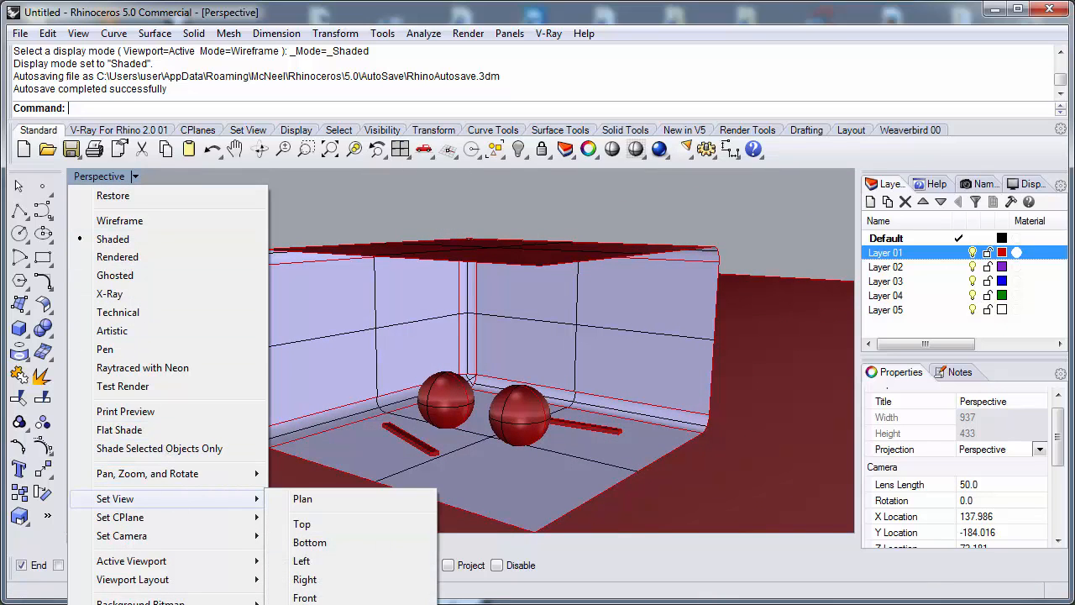
left_click(323, 603)
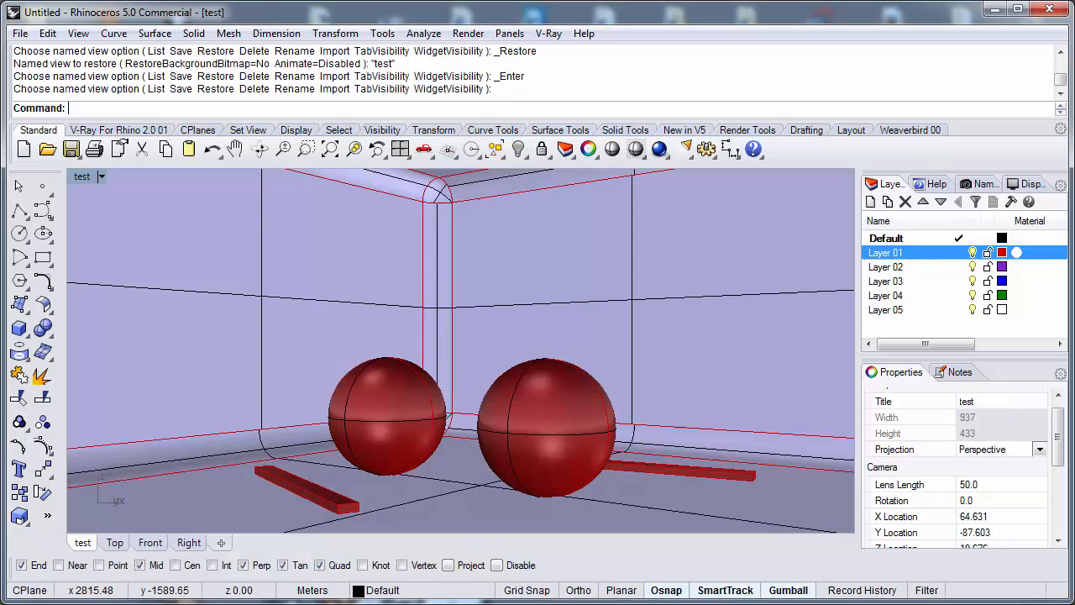
Step: Open the V-Ray material editor, examine the reflection settings of DefaultMaterial1, and close the editor
left_click(130, 131)
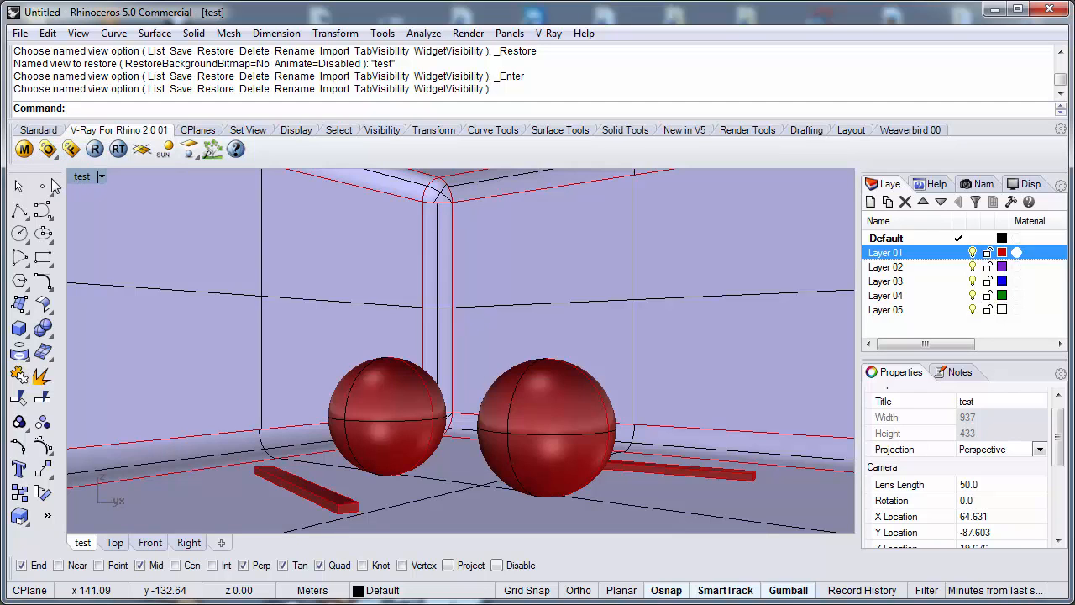
left_click(25, 149)
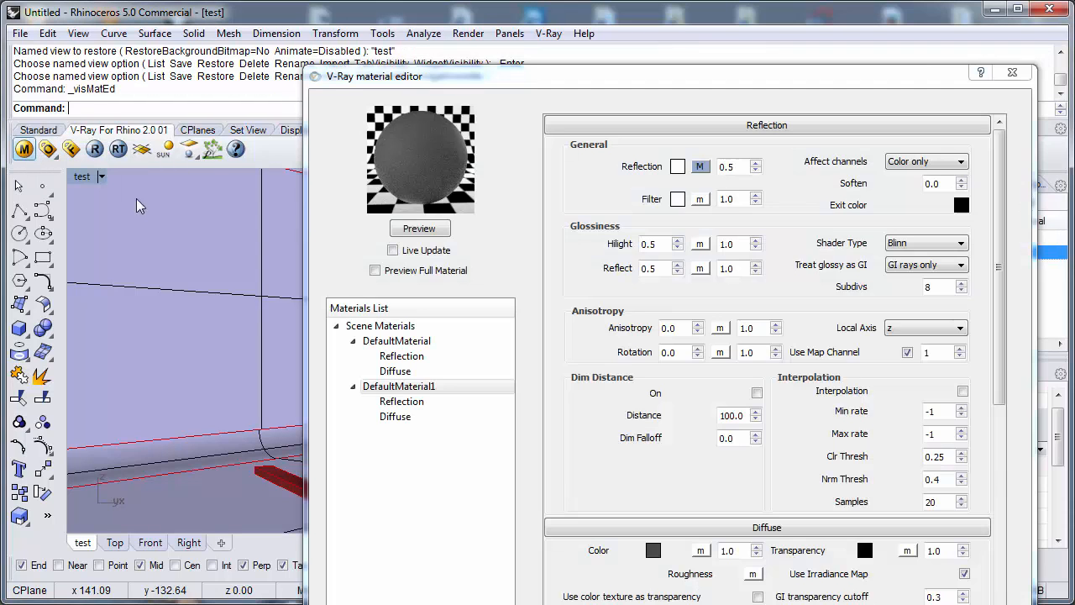
left_click_drag(308, 64, 522, 41)
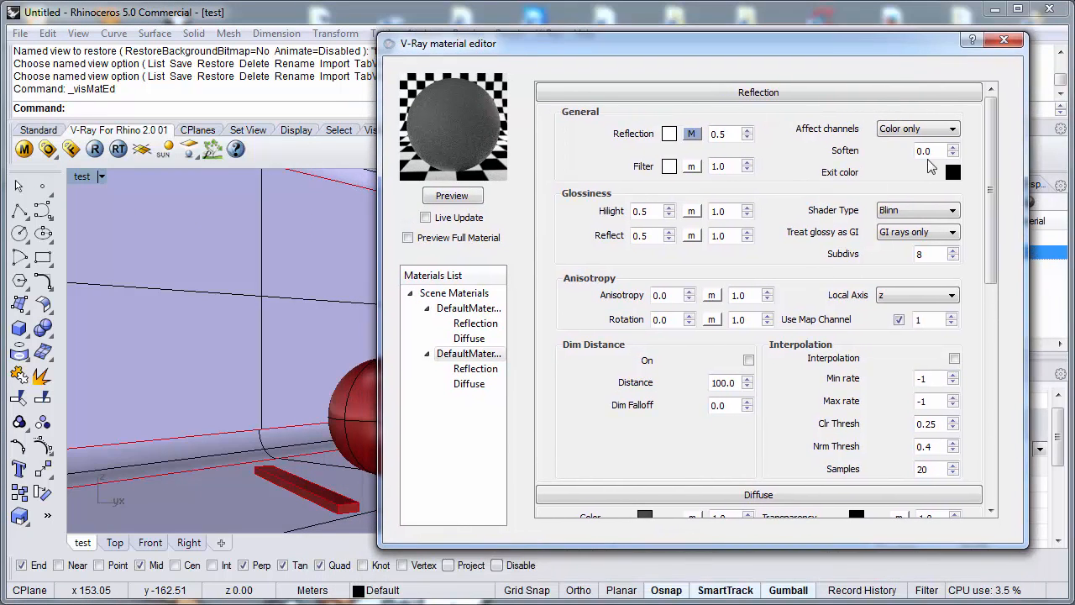
left_click(1004, 40)
Step: Open the V-Ray option editor, review the Environment and Camera settings, and close it without changes
left_click(47, 149)
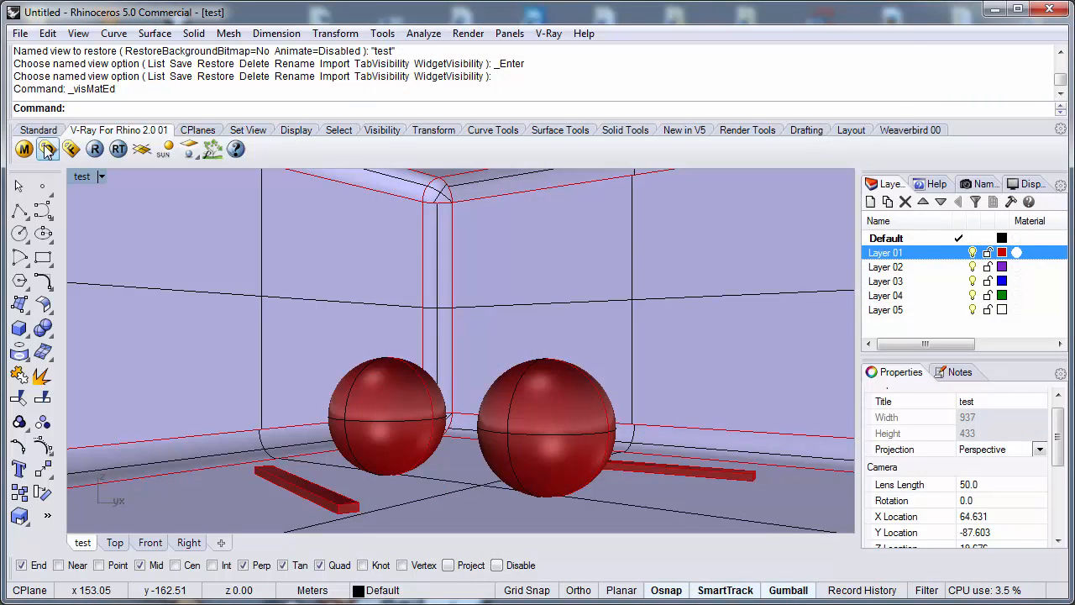
left_click_drag(589, 32, 674, 35)
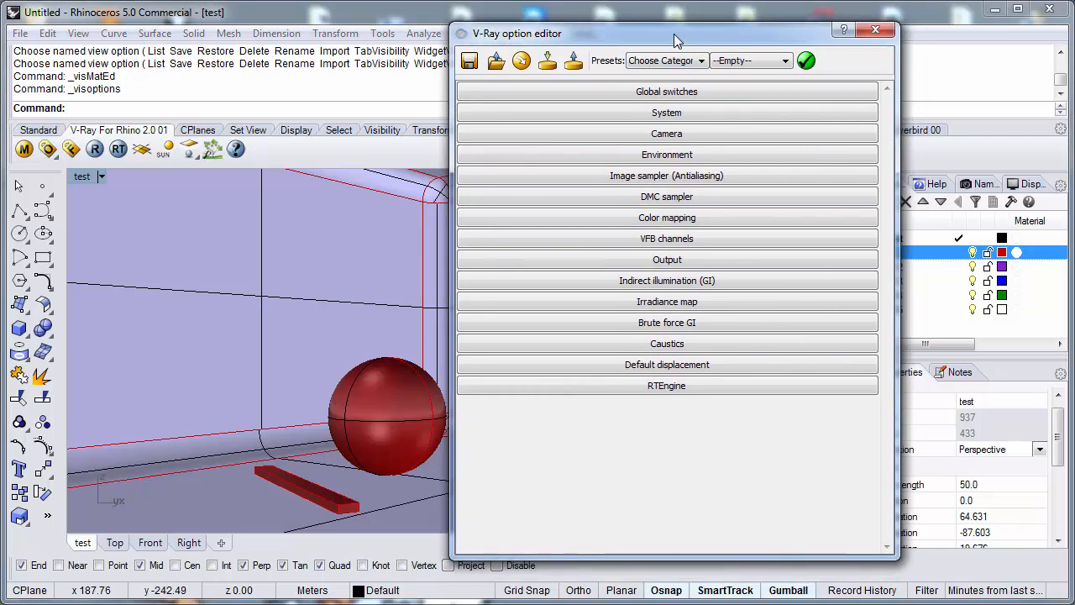
left_click(672, 154)
left_click(672, 156)
left_click(664, 135)
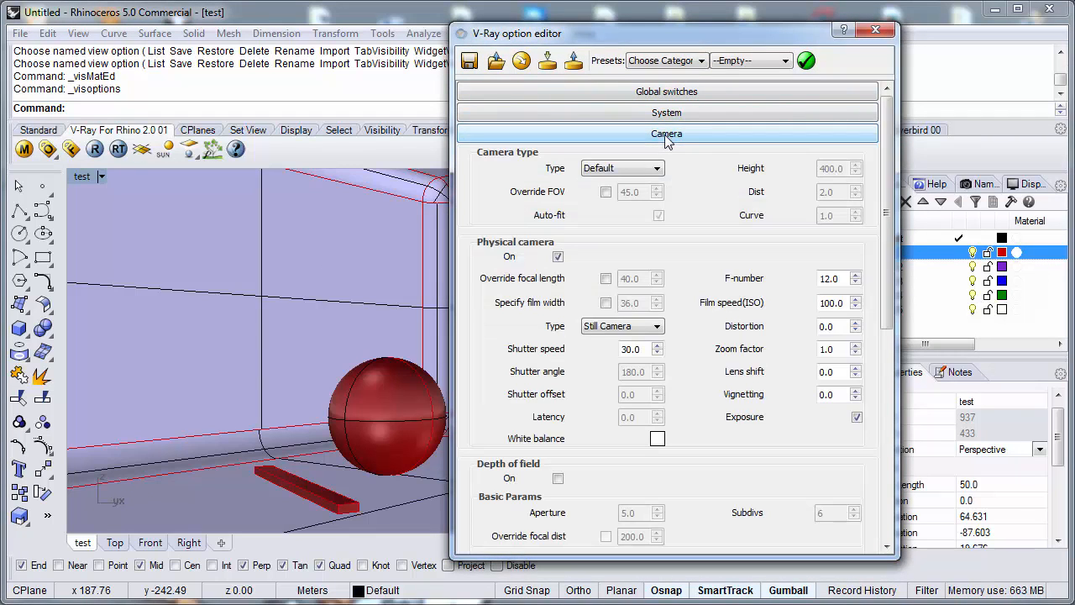
left_click(665, 134)
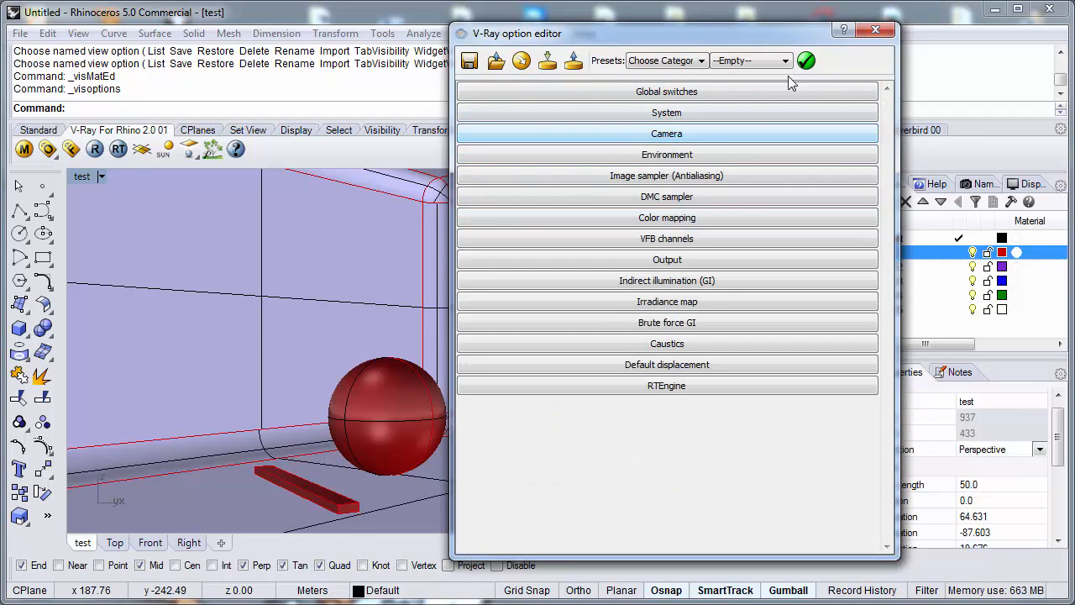
left_click(887, 28)
Step: Open the V-Ray frame buffer to view the last rendered image, and close it
left_click(71, 148)
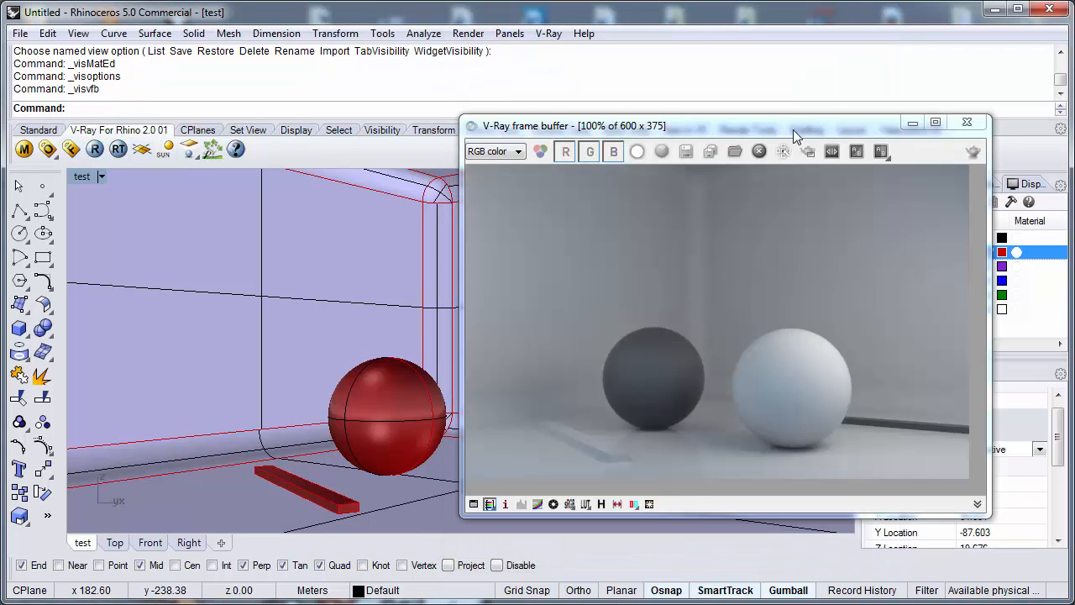
left_click_drag(796, 135, 844, 93)
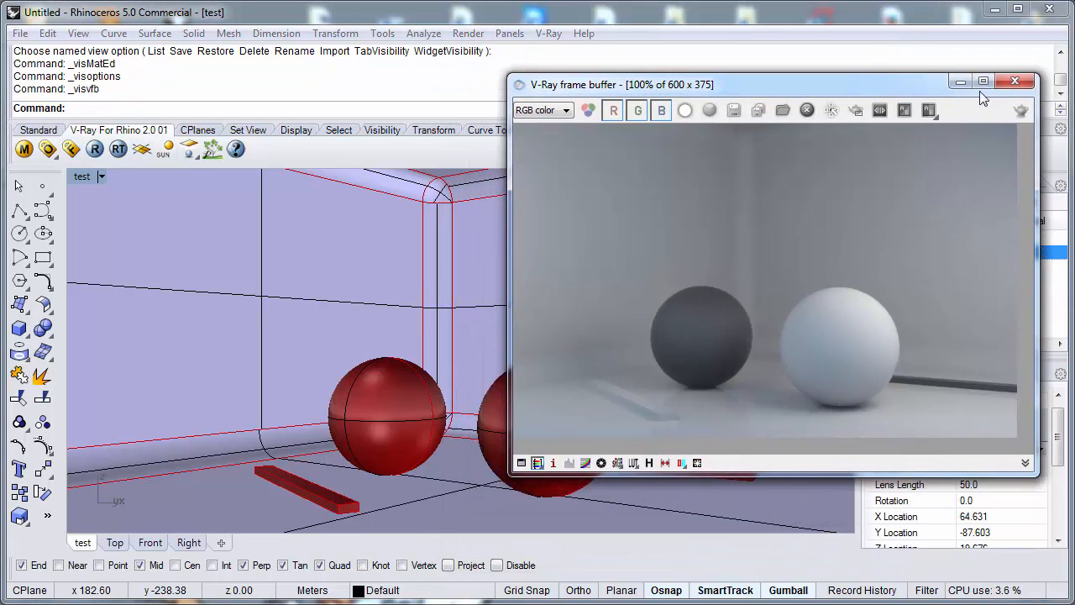
left_click(1014, 81)
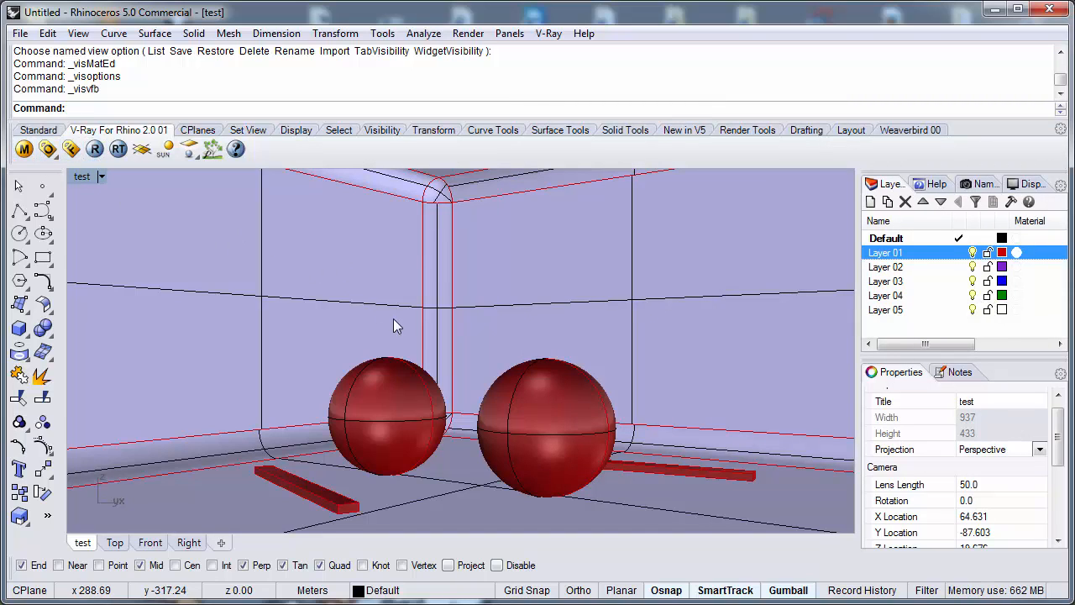
Step: Unhide the hidden lights in the scene with Show Selected
middle_click(493, 264)
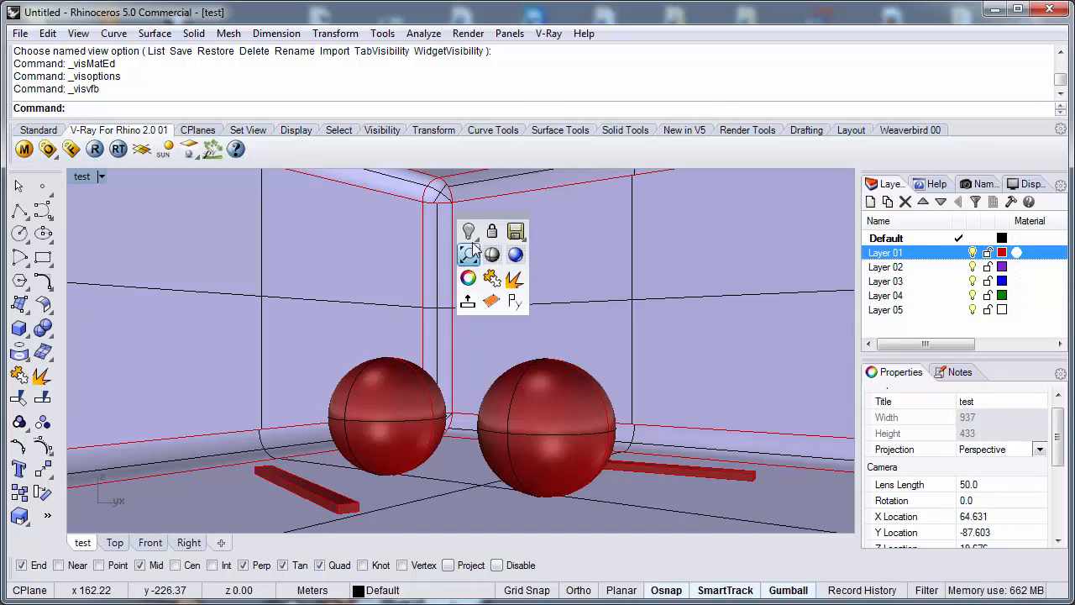
left_click(461, 231)
left_click(520, 265)
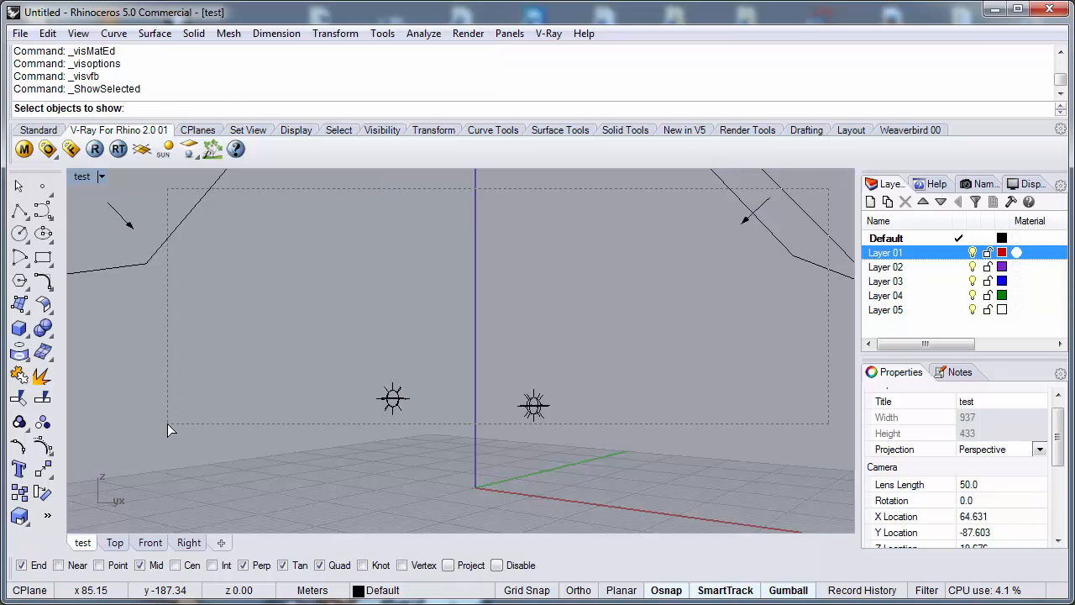
key("ctrl+a")
key("Return")
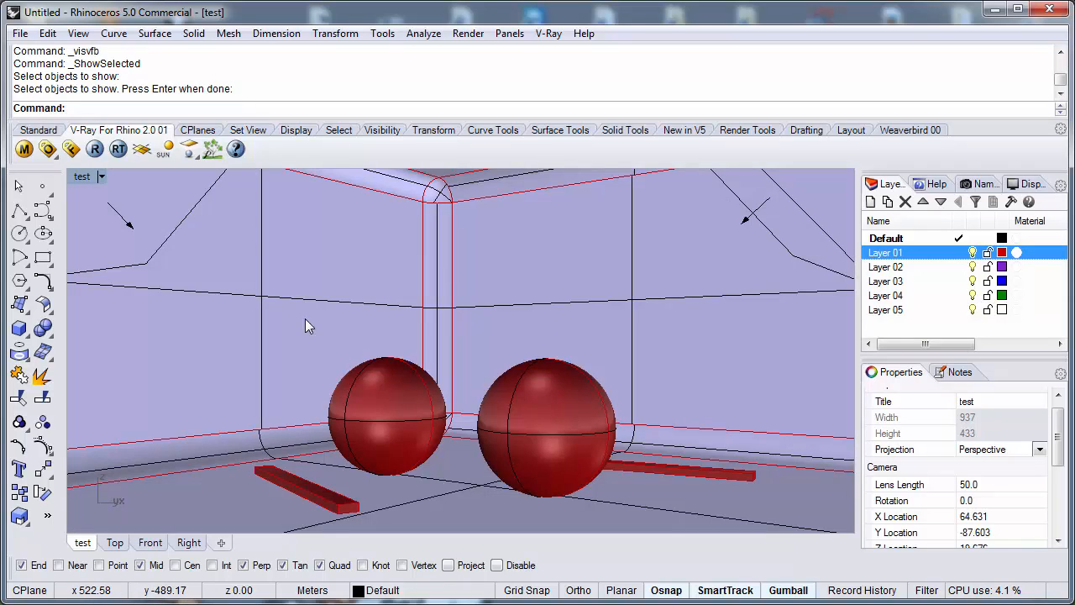
Step: Select the rectangular light above the right-hand sphere, review its object and V-Ray light properties, and deselect it
left_click(740, 199)
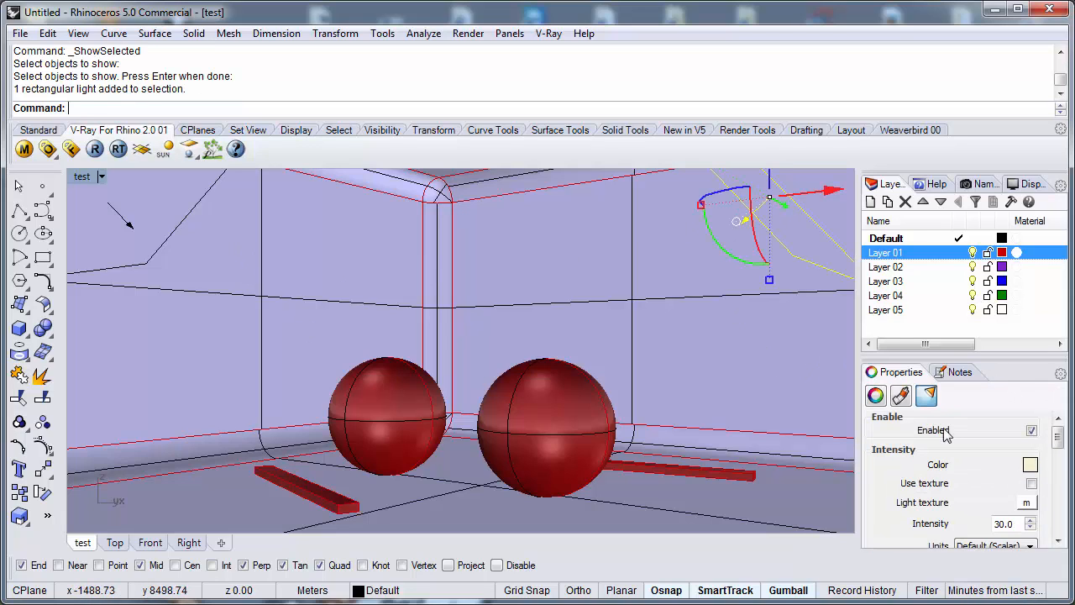
left_click(876, 395)
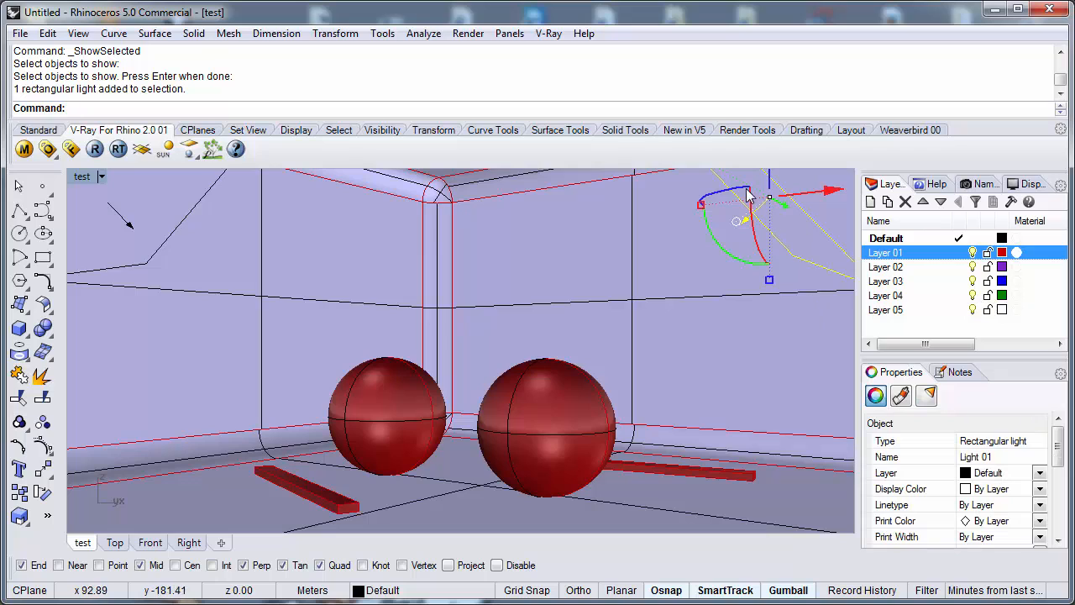
left_click(931, 398)
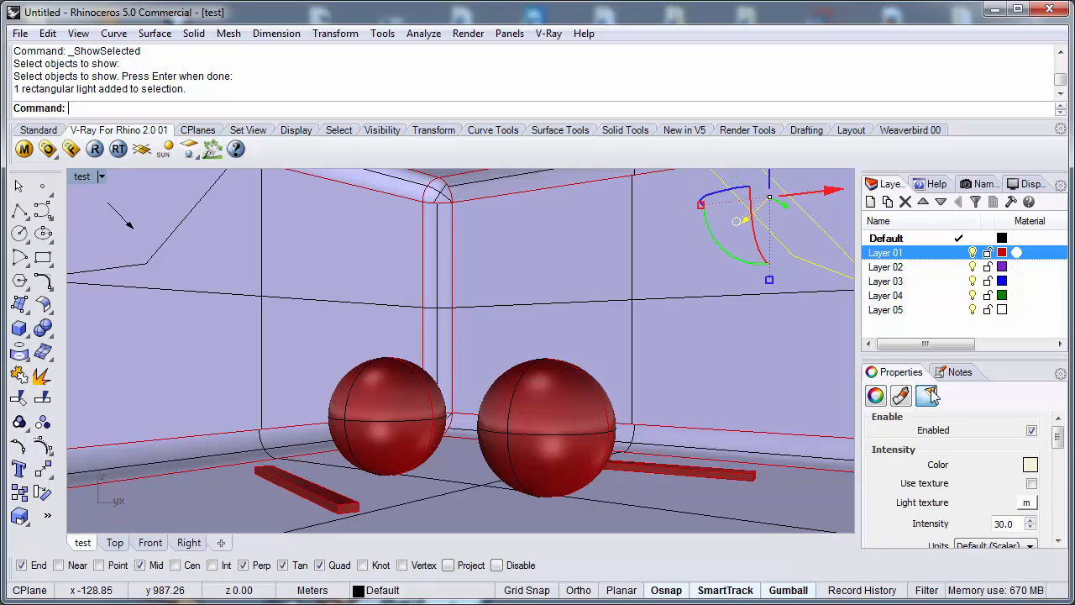
mouse_move(1058, 436)
left_mouse_down()
mouse_move(1065, 492)
mouse_move(1068, 437)
mouse_move(1070, 493)
mouse_move(1066, 441)
left_mouse_up()
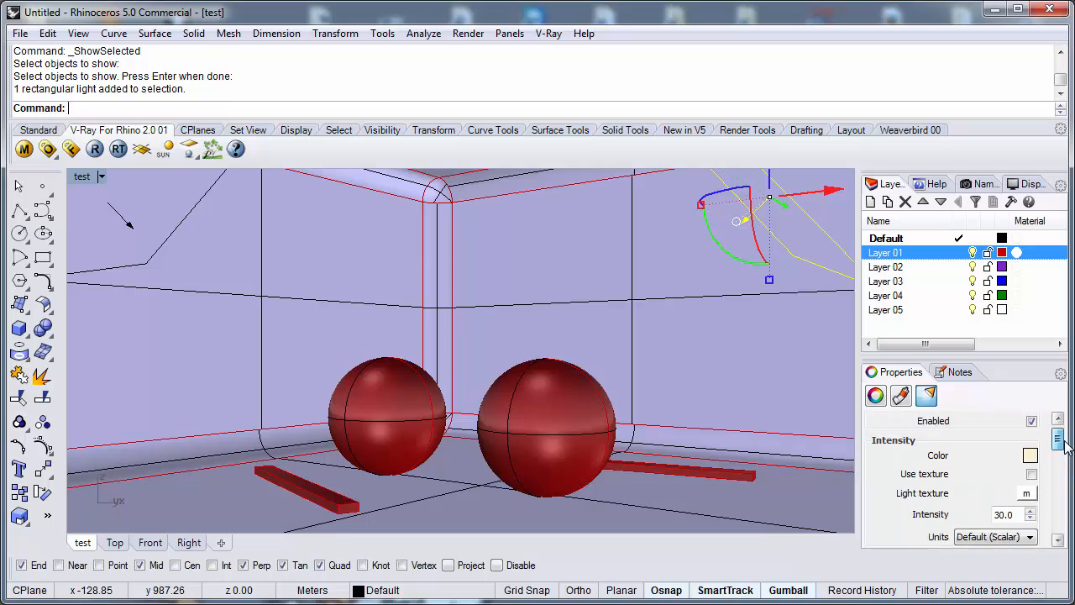
left_click(542, 297)
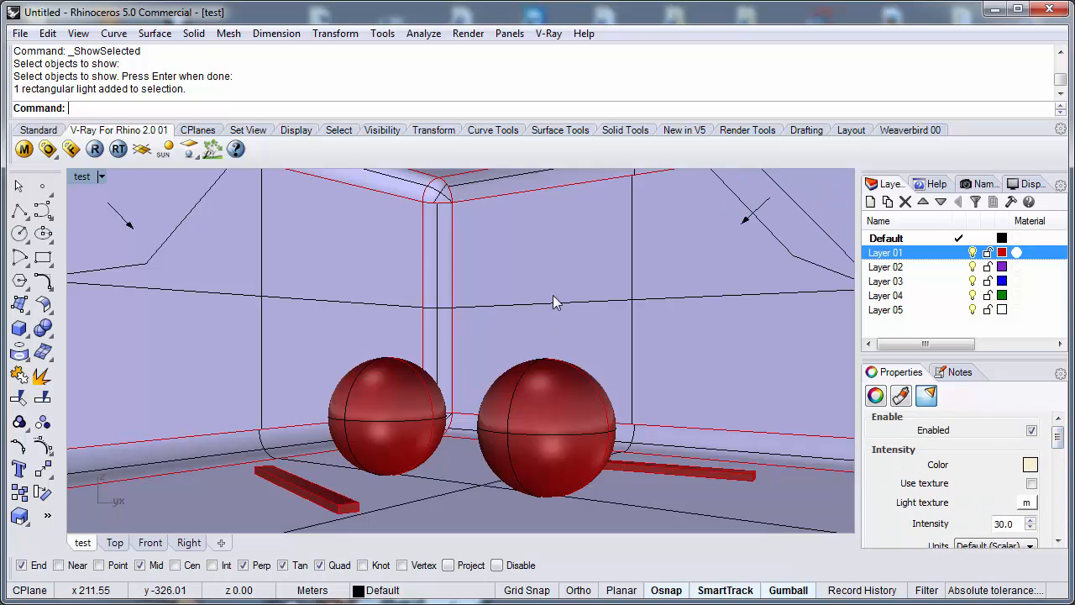
Step: Start a V-Ray render of the test view and reposition the frame buffer window beside the progress window
left_click(94, 149)
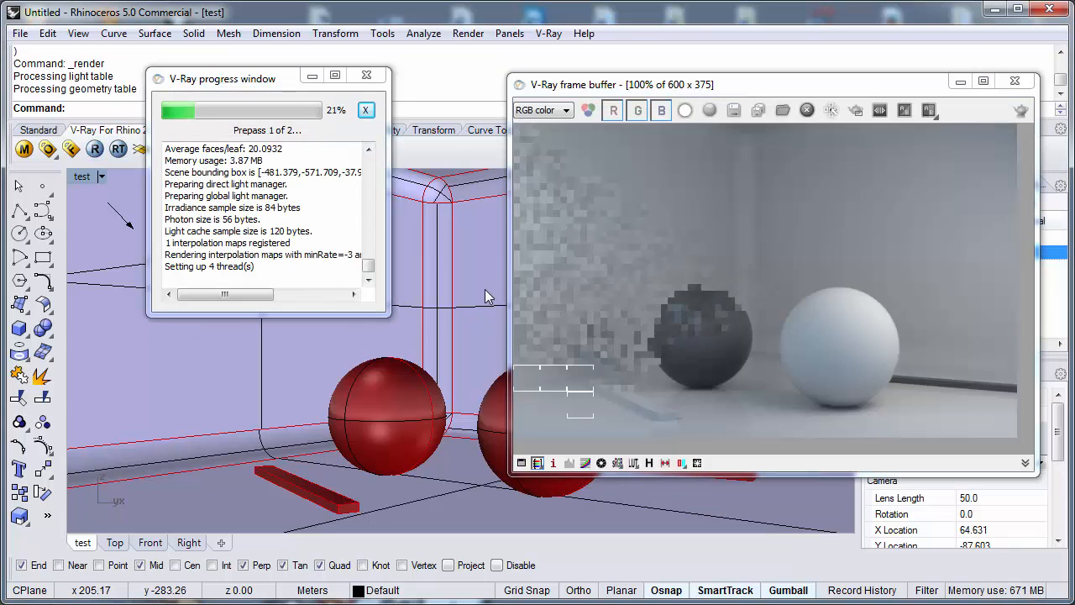
left_click_drag(555, 80, 500, 74)
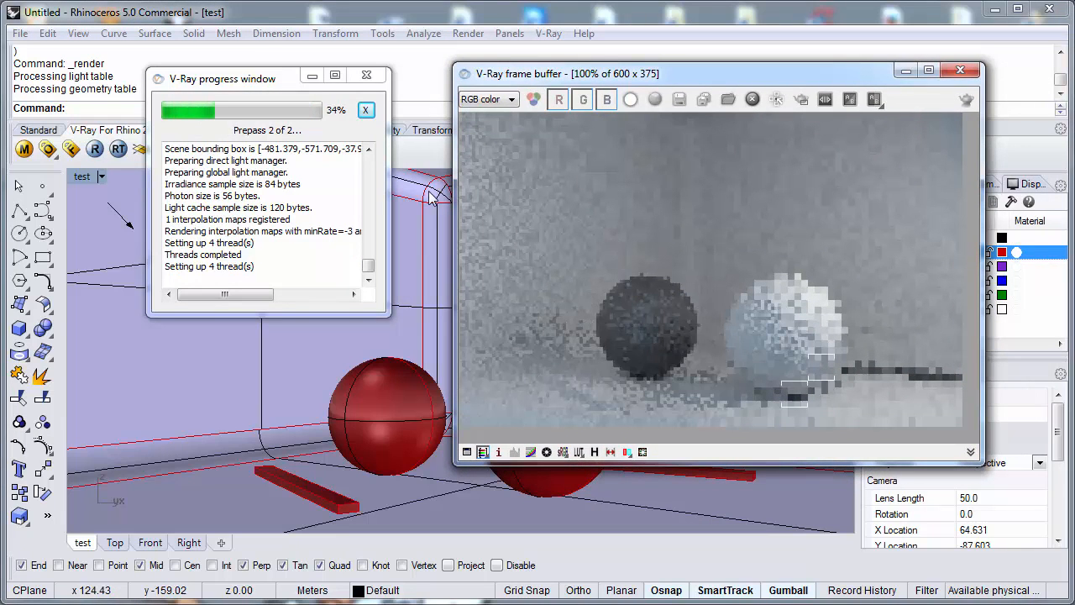